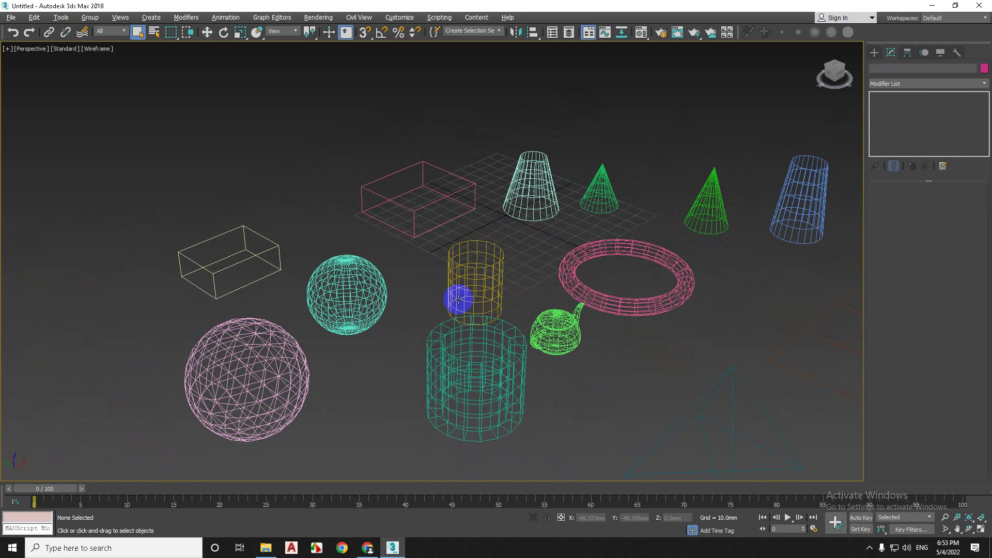
# Compare all the primitives by switching the perspective view between wireframe and default shading.
pyautogui.moveTo(502, 316); pyautogui.dragTo(470, 310, button='middle')
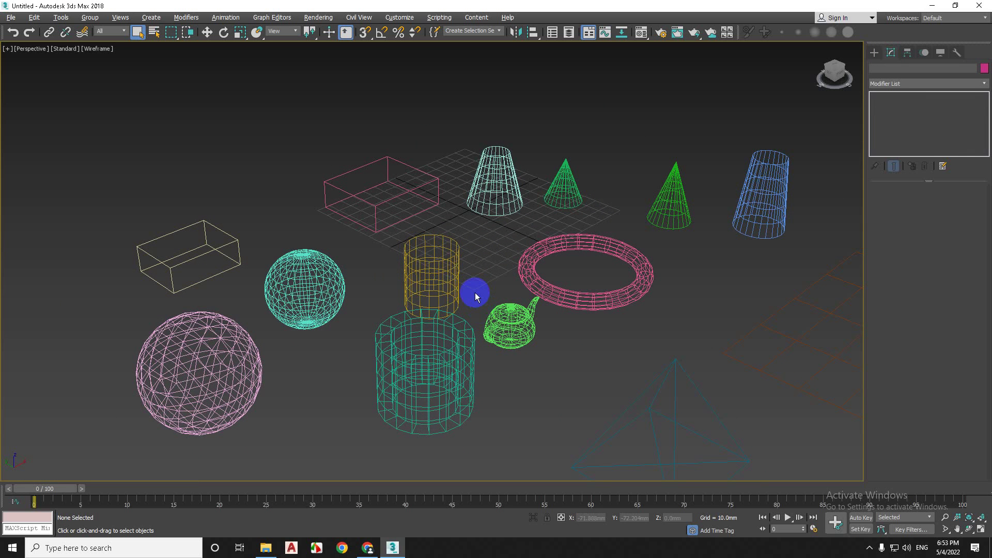
pyautogui.press('F3')
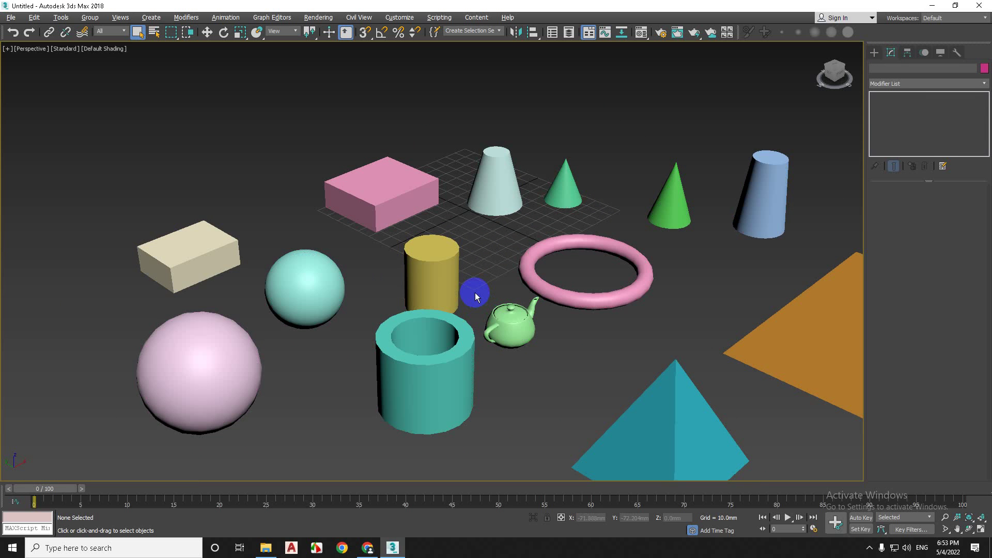
pyautogui.press('F3')
pyautogui.press('F3')
pyautogui.press('F3')
pyautogui.press('F3')
pyautogui.press('F3')
pyautogui.press('F3')
pyautogui.press('F3')
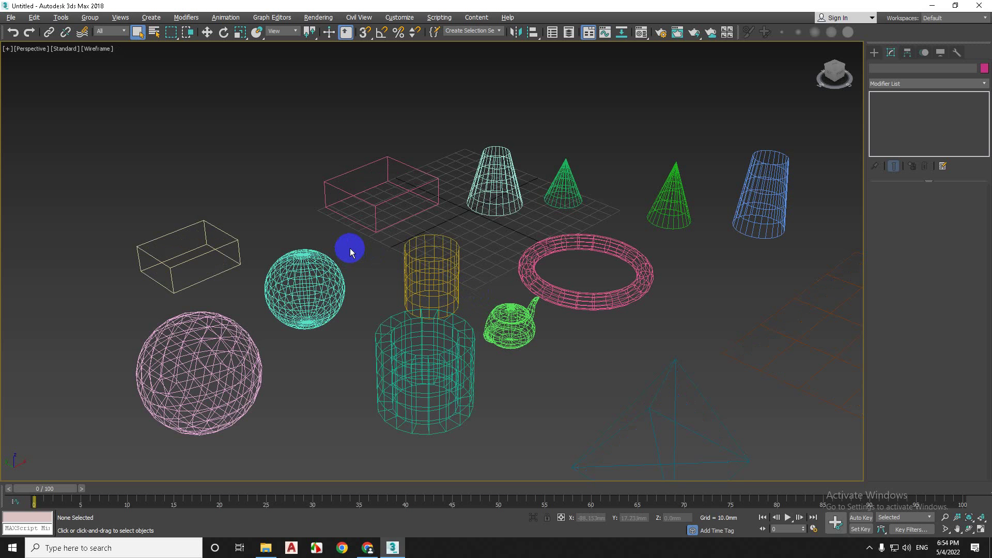
# Inspect the parameters of the turquoise sphere and the pink geosphere and compare their wireframe structures.
pyautogui.moveTo(350, 226); pyautogui.dragTo(400, 230, button='middle')
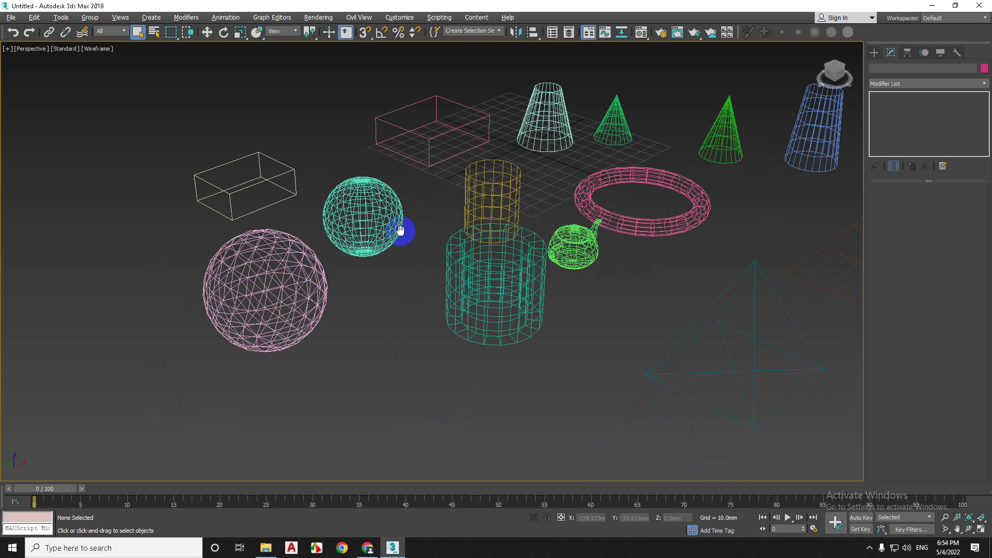
pyautogui.scroll(3, 306, 304)
pyautogui.click(386, 191)
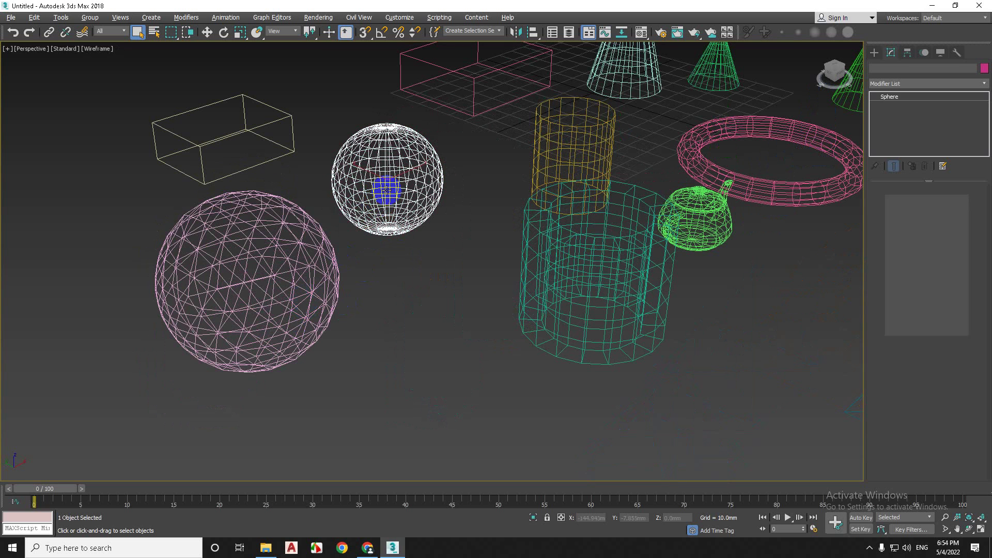
pyautogui.moveTo(387, 191); pyautogui.dragTo(381, 229, button='middle')
pyautogui.click(885, 98)
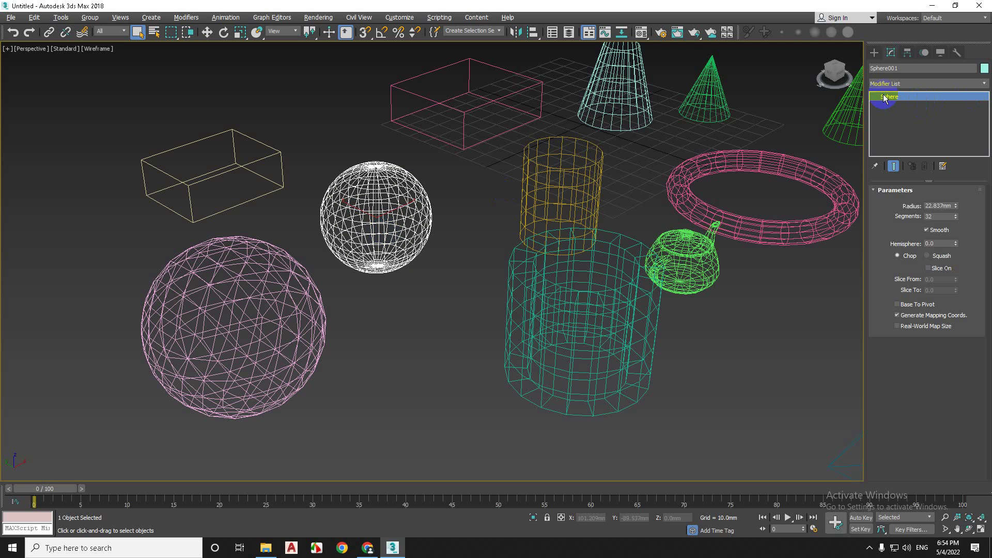
pyautogui.click(271, 301)
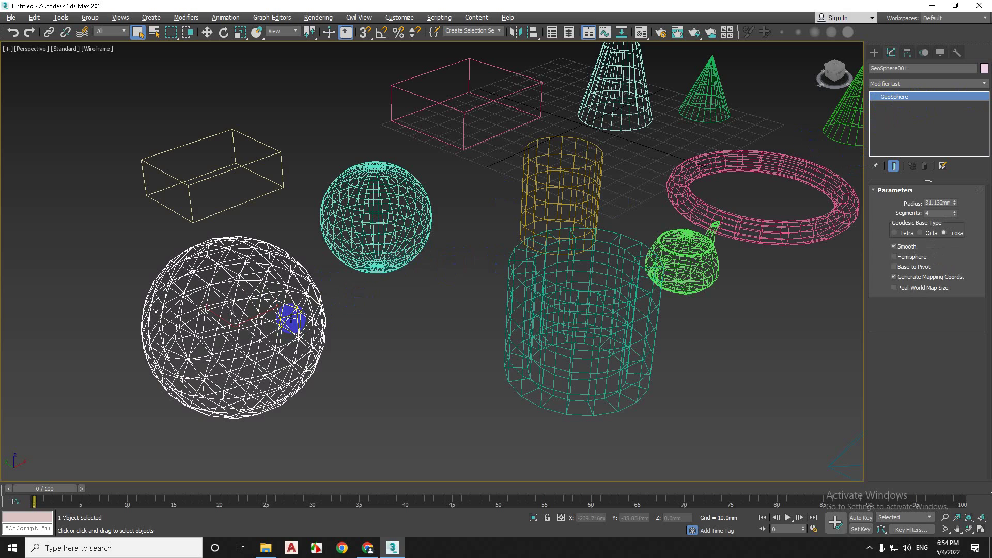
pyautogui.moveTo(293, 319); pyautogui.dragTo(465, 228, button='middle')
pyautogui.scroll(-4, 533, 241)
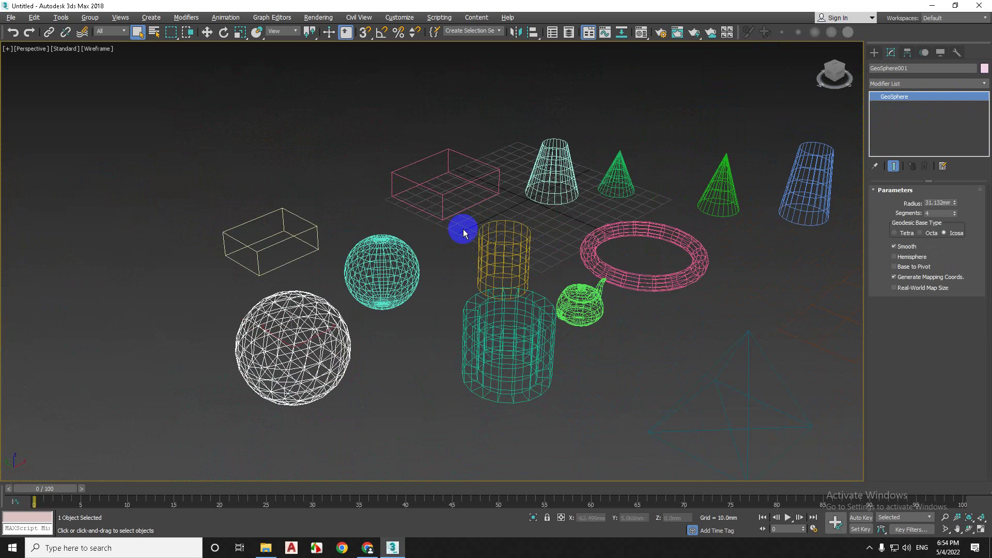
# Show the scene shaded and resize the pink box to about 64.8 mm length, 59.3 mm width and 26.2 mm height.
pyautogui.scroll(3, 443, 195)
pyautogui.click(458, 184)
pyautogui.scroll(3, 410, 272)
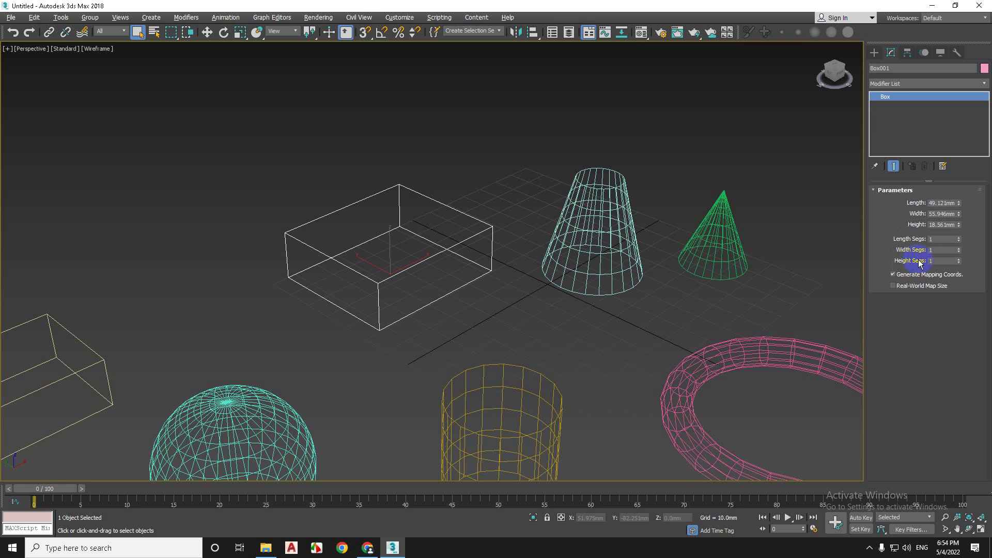
pyautogui.moveTo(627, 315); pyautogui.dragTo(680, 332, button='middle')
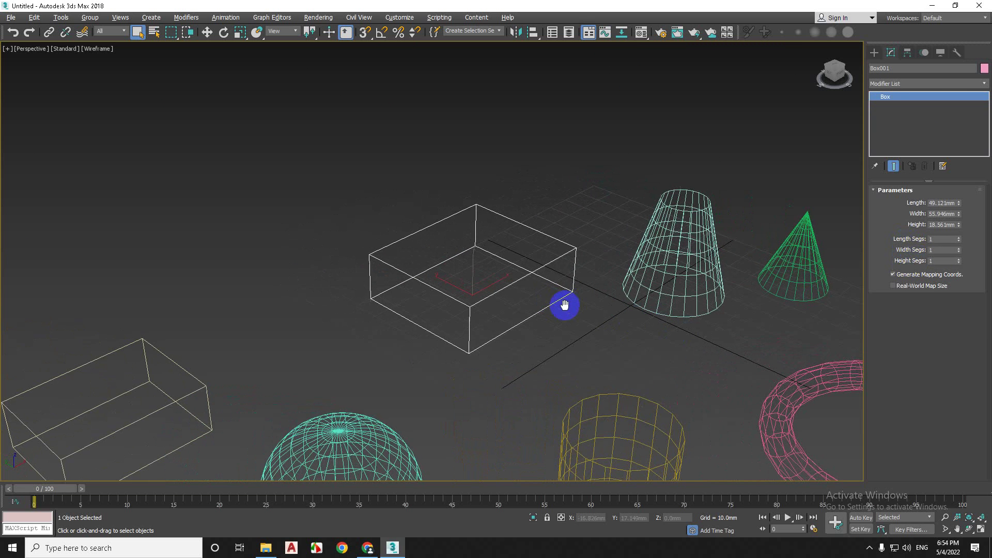
pyautogui.moveTo(567, 304); pyautogui.dragTo(553, 302, button='middle')
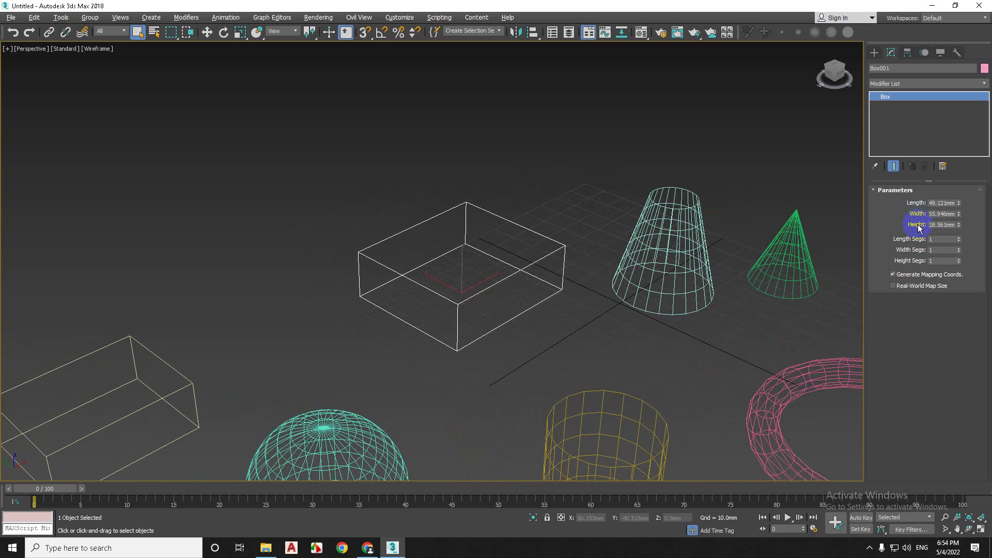
pyautogui.press('F3')
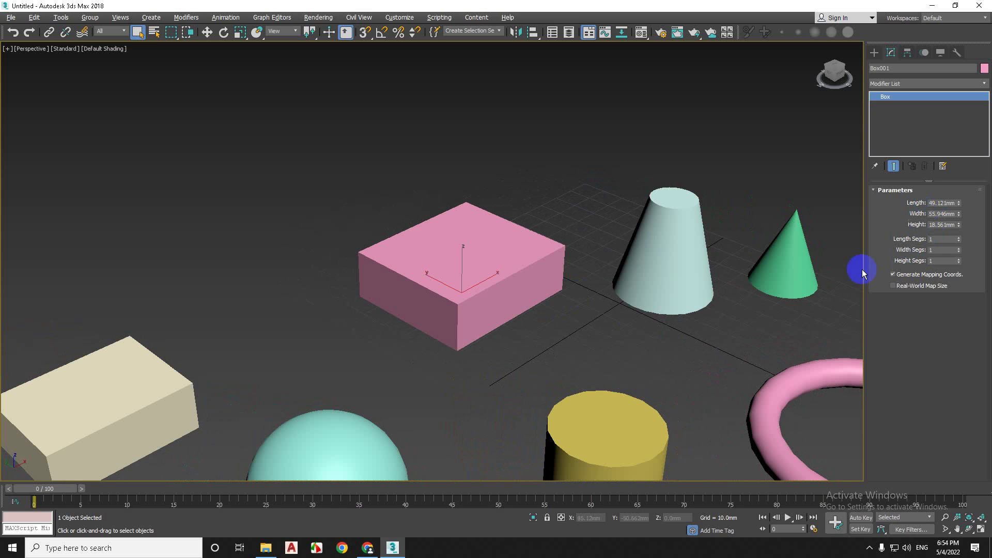
pyautogui.moveTo(860, 270); pyautogui.dragTo(805, 277, button='middle')
pyautogui.moveTo(959, 203)
pyautogui.mouseDown()
pyautogui.moveTo(956, 141)
pyautogui.moveTo(950, 190)
pyautogui.mouseUp()
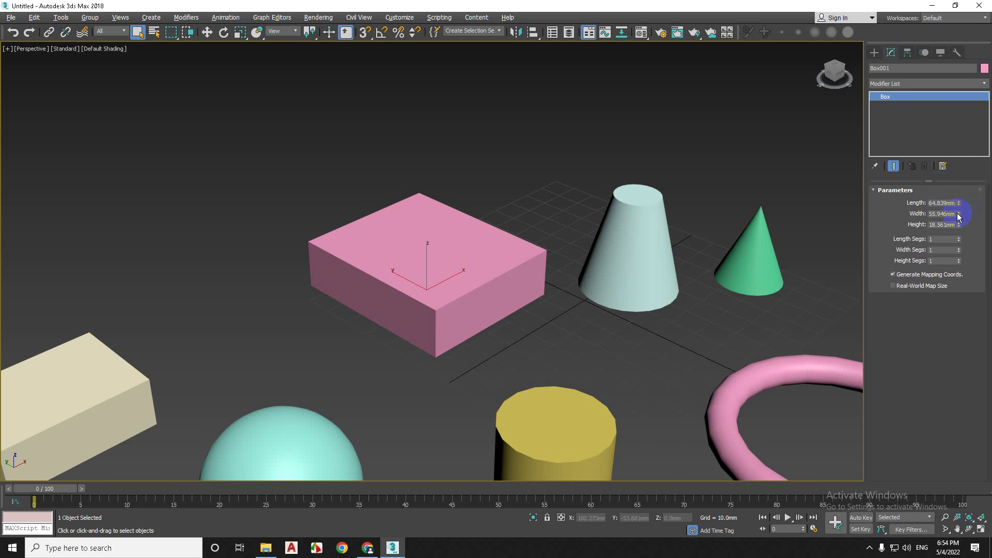
pyautogui.moveTo(959, 214)
pyautogui.mouseDown()
pyautogui.moveTo(959, 168)
pyautogui.moveTo(953, 206)
pyautogui.moveTo(962, 170)
pyautogui.moveTo(941, 205)
pyautogui.moveTo(960, 206)
pyautogui.mouseUp()
pyautogui.moveTo(639, 357); pyautogui.dragTo(626, 337, button='middle')
# Set the pink box's length and width segments to 6 and its height segments to 3.
pyautogui.press('F3')
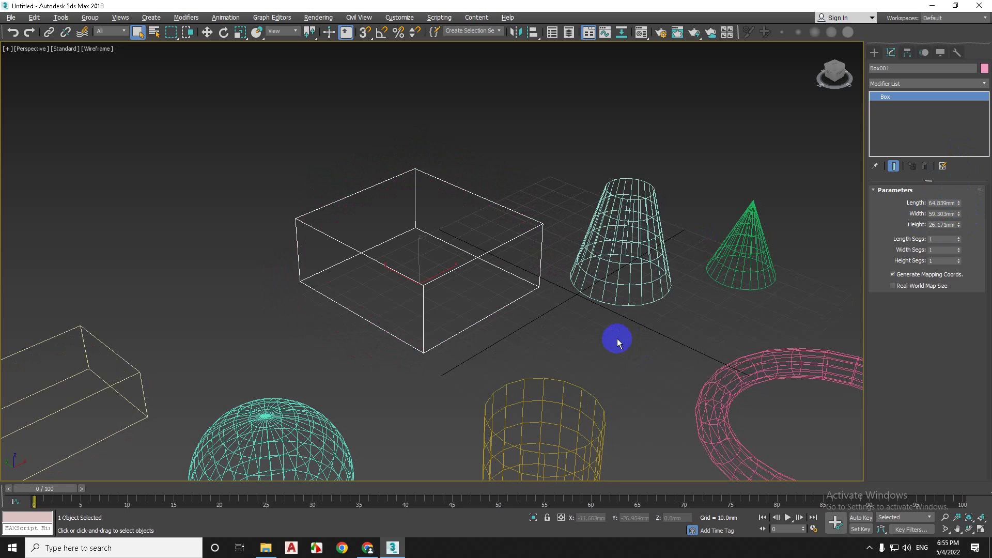
pyautogui.moveTo(959, 239); pyautogui.dragTo(960, 261)
pyautogui.press('F3')
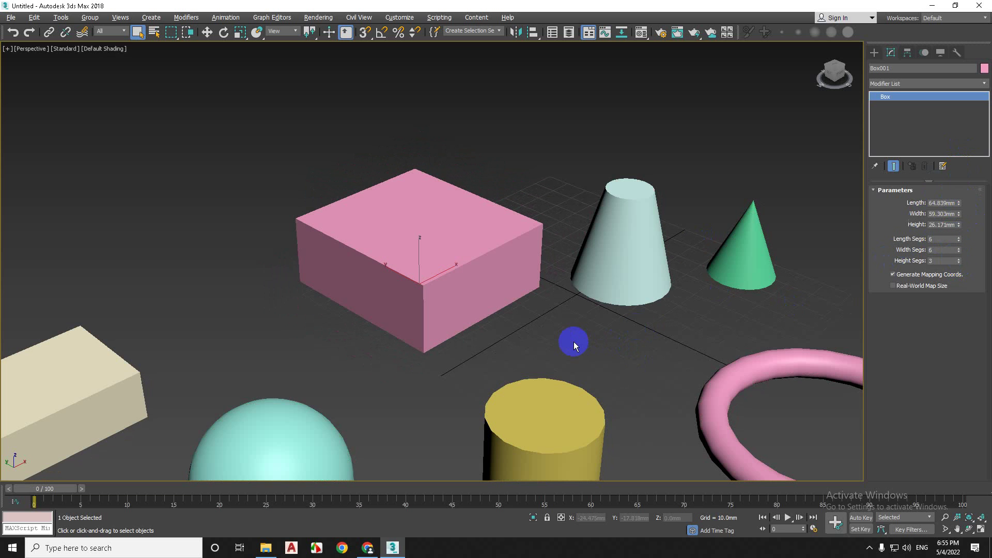
# Display edged faces on the shaded objects with the pink box selected.
pyautogui.click(443, 265)
pyautogui.click(556, 332)
pyautogui.click(516, 293)
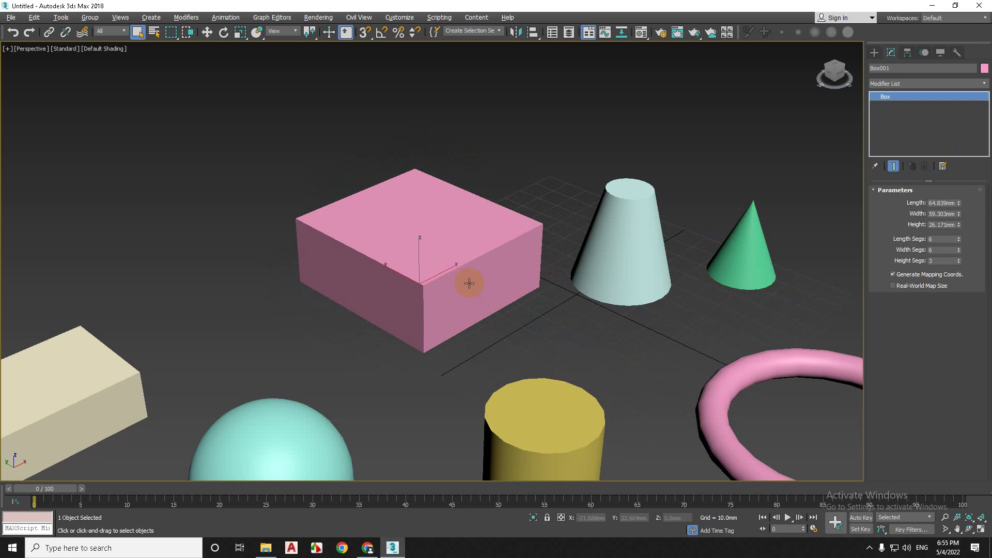
pyautogui.press('F4')
pyautogui.moveTo(469, 284)
pyautogui.mouseDown(button='middle')
pyautogui.moveTo(503, 328)
pyautogui.moveTo(507, 315)
pyautogui.mouseUp(button='middle')
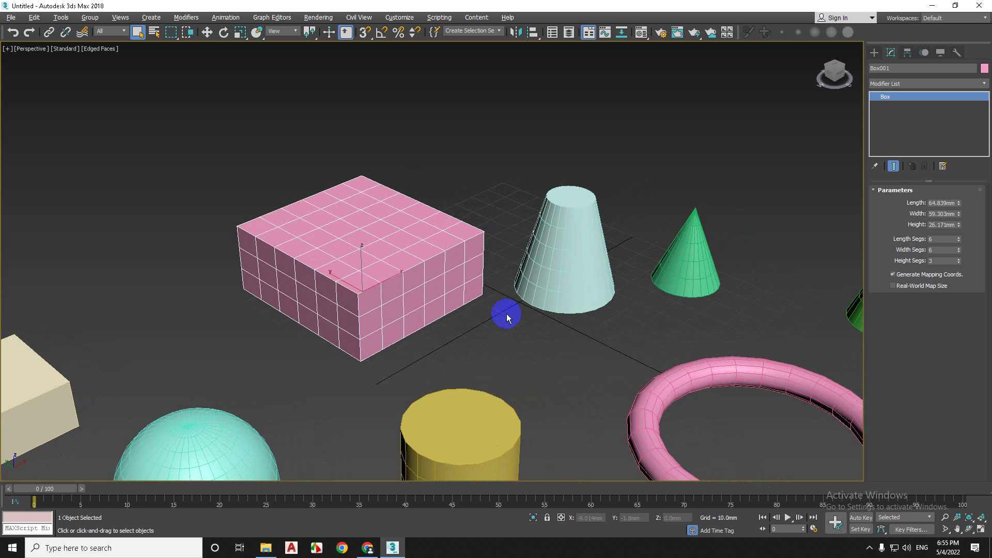
pyautogui.moveTo(487, 317); pyautogui.dragTo(483, 325, button='middle')
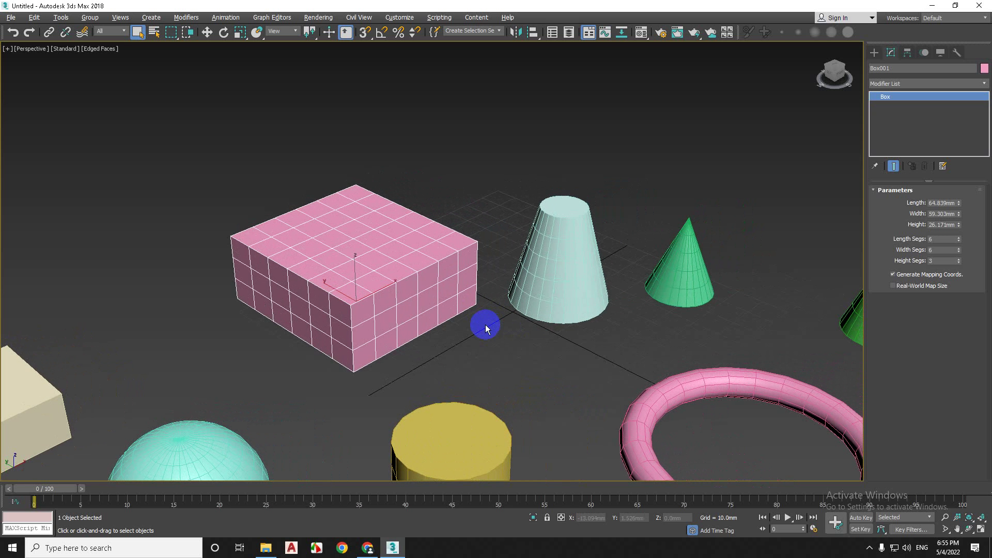
# Compare the segmented box with edged faces on and off, and in wireframe and shaded display.
pyautogui.press('F4')
pyautogui.press('F4')
pyautogui.press('F4')
pyautogui.press('F4')
pyautogui.press('F4')
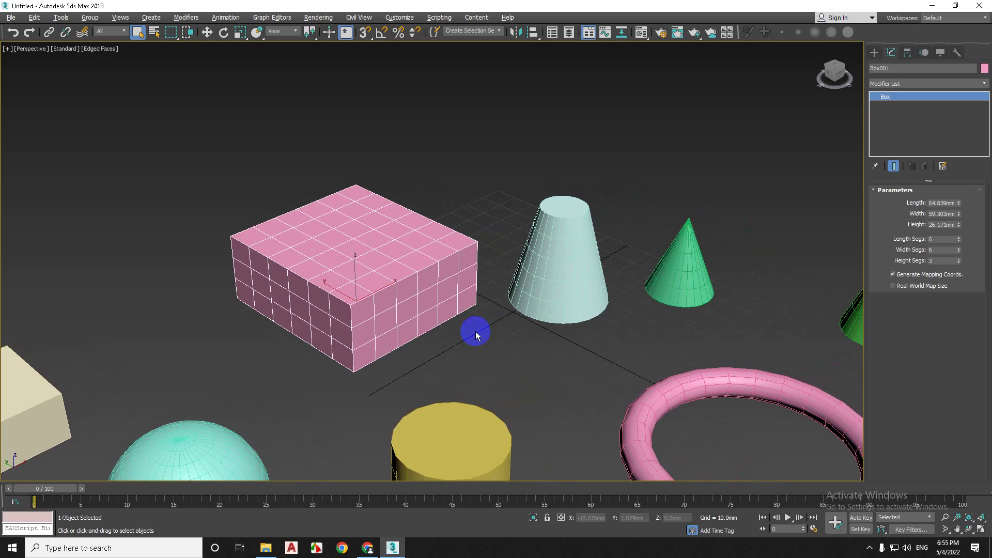
pyautogui.press('F4')
pyautogui.press('F3')
pyautogui.press('F3')
pyautogui.click(483, 336)
pyautogui.click(451, 314)
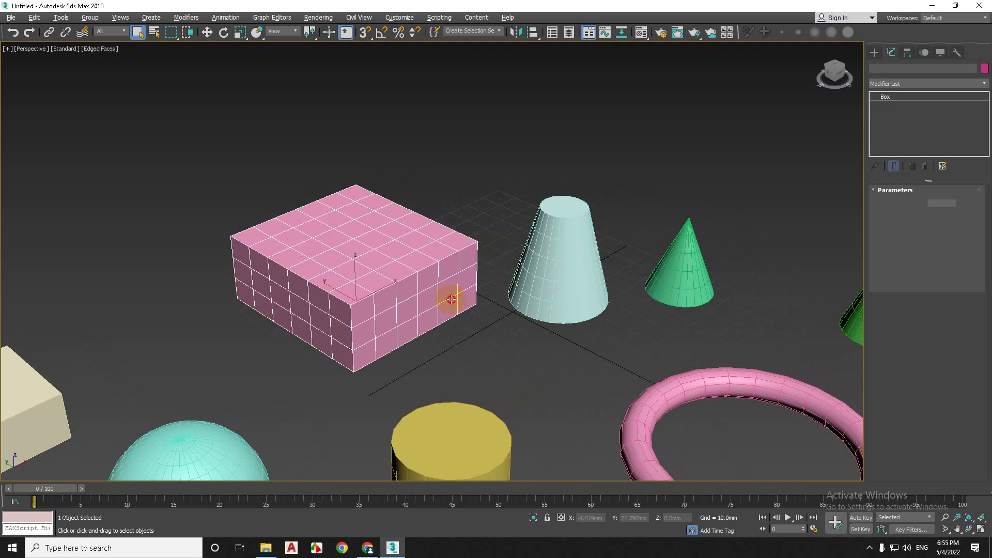
pyautogui.press('F4')
pyautogui.press('F4')
pyautogui.scroll(-4, 451, 314)
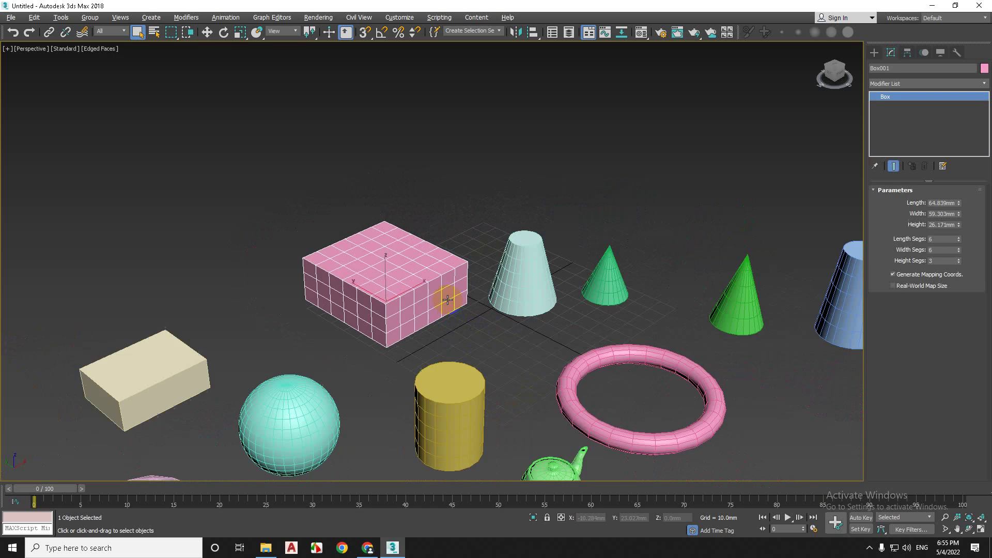
pyautogui.scroll(4, 421, 295)
pyautogui.moveTo(434, 315); pyautogui.dragTo(456, 330, button='middle')
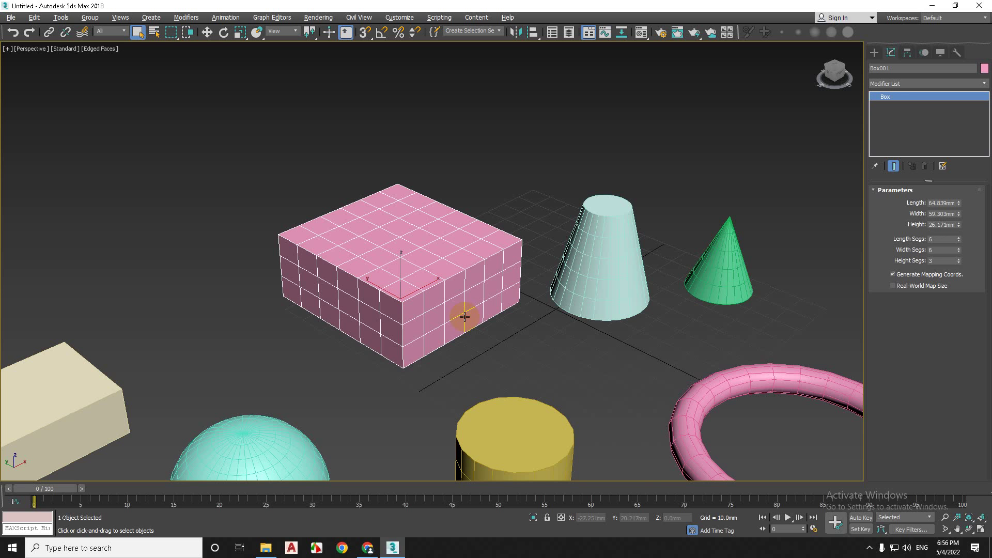
# Select the green teapot and raise its segments to 64.
pyautogui.scroll(-5, 455, 318)
pyautogui.moveTo(421, 328); pyautogui.dragTo(437, 235, button='middle')
pyautogui.scroll(10, 455, 305)
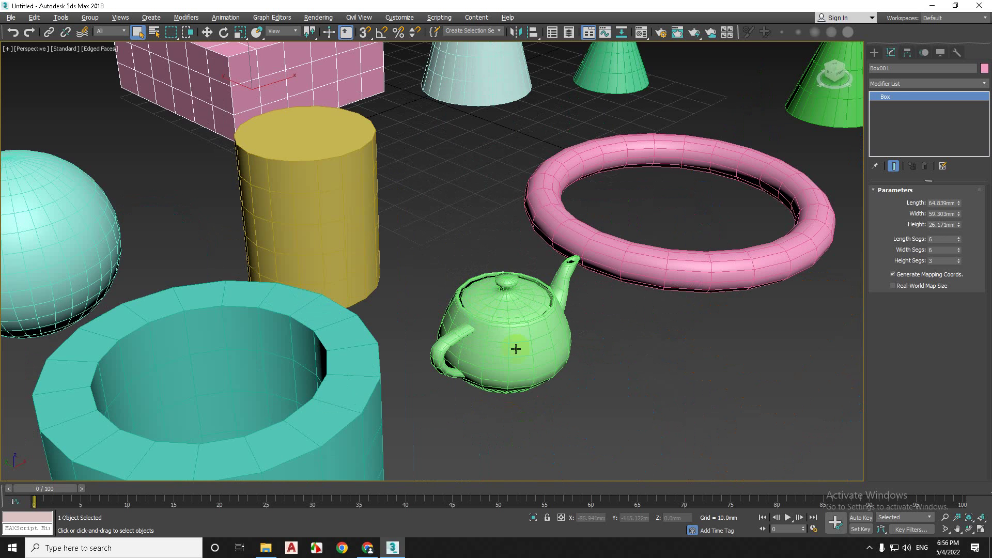
pyautogui.scroll(5, 516, 349)
pyautogui.scroll(2, 458, 326)
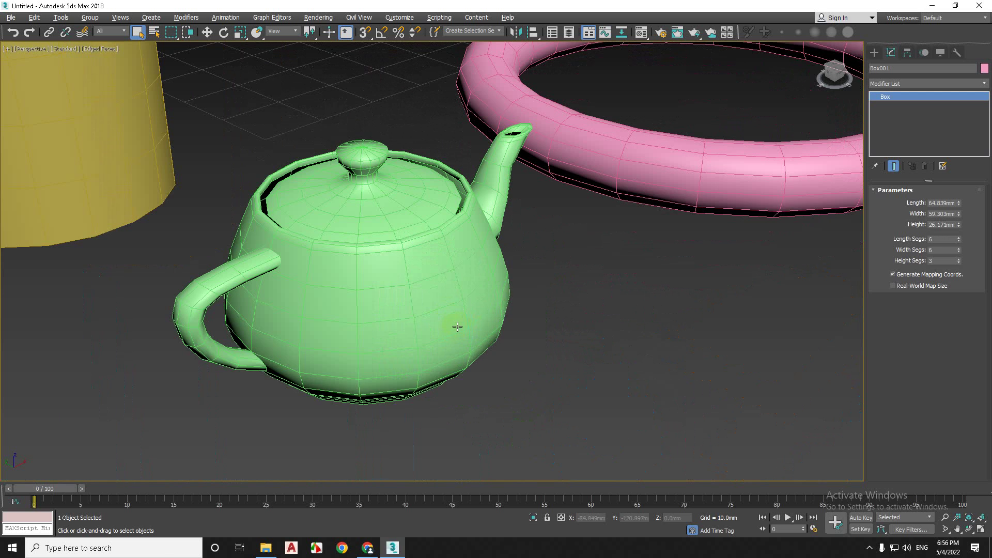
pyautogui.click(457, 327)
pyautogui.scroll(1, 485, 359)
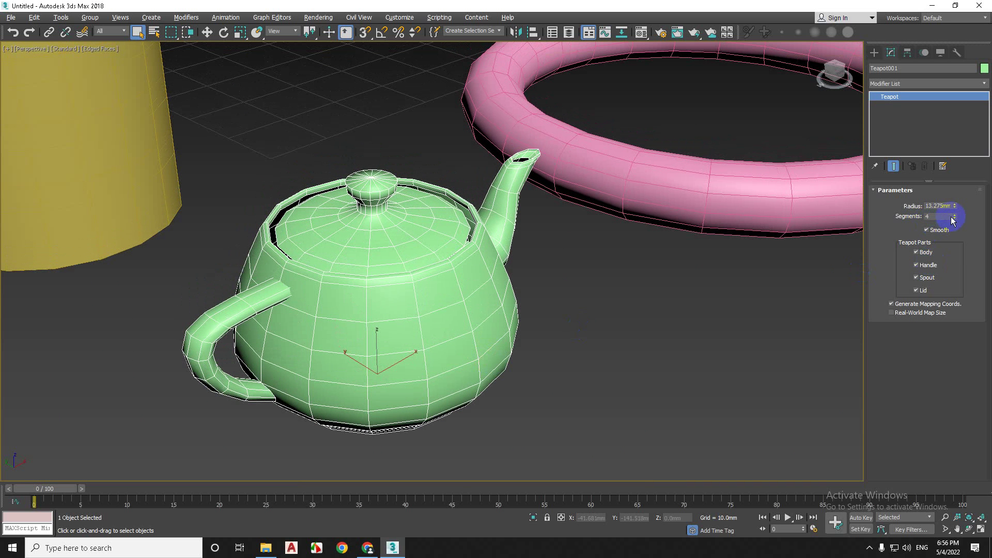
pyautogui.moveTo(955, 219); pyautogui.dragTo(793, 298)
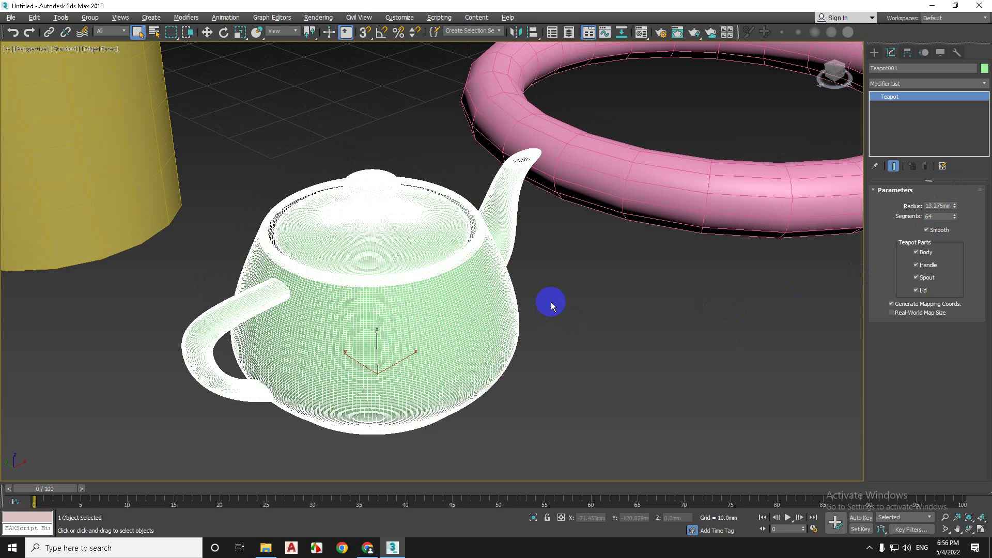
# Deselect the teapot and view it in default shading without edged faces.
pyautogui.click(744, 310)
pyautogui.press('F4')
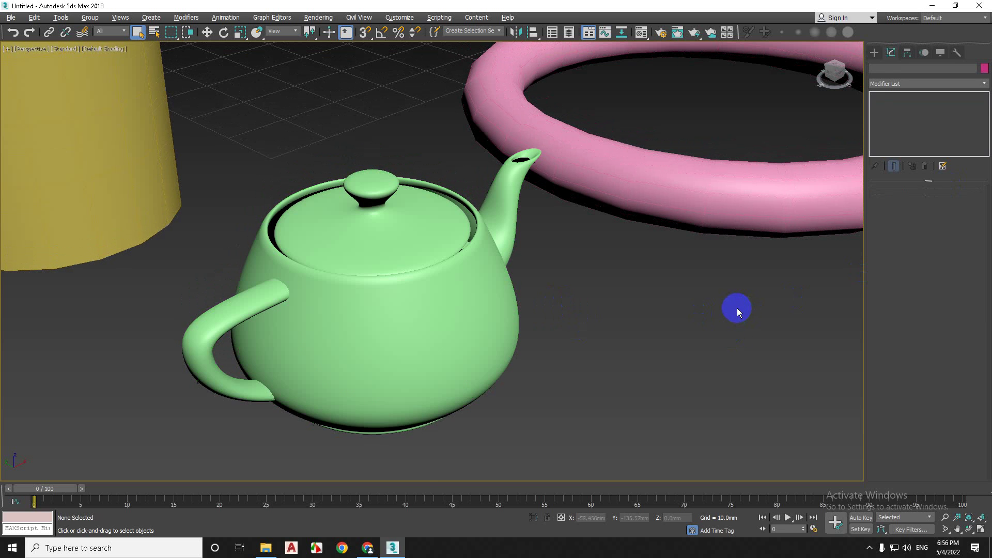
pyautogui.moveTo(604, 319); pyautogui.dragTo(575, 336, button='middle')
# Reduce the teapot's segments to 1 and show its edged faces, keeping the teapot selected.
pyautogui.click(494, 351)
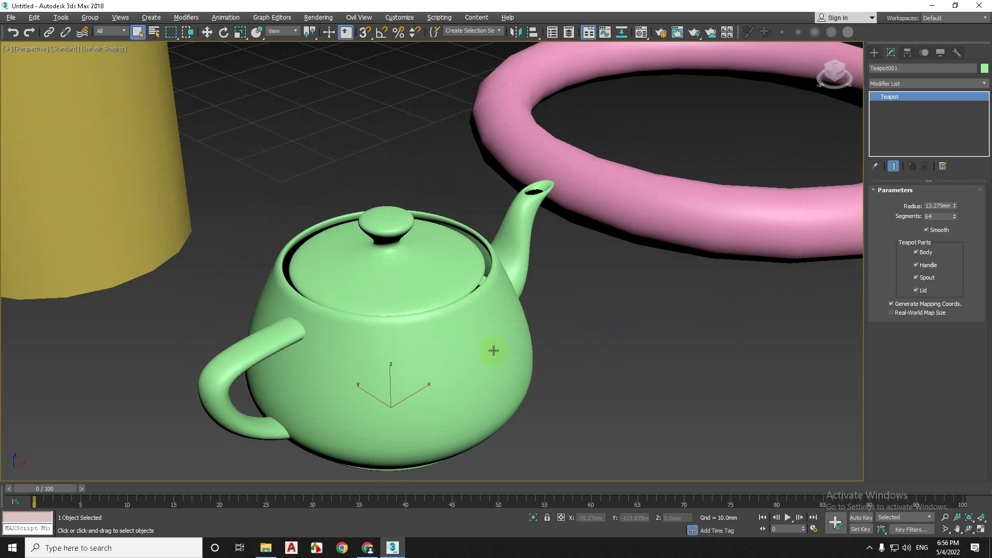
pyautogui.moveTo(955, 217); pyautogui.dragTo(953, 251)
pyautogui.press('F4')
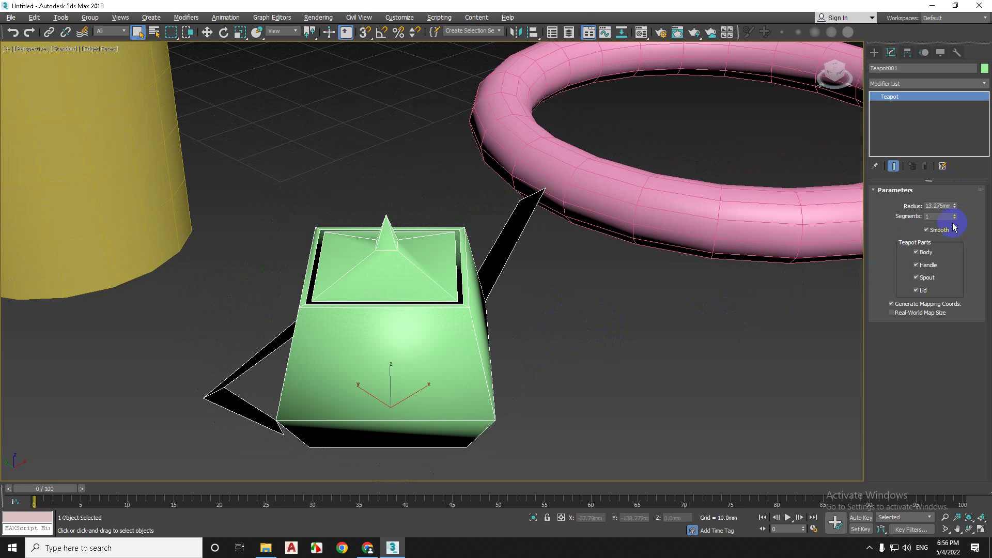
pyautogui.click(607, 330)
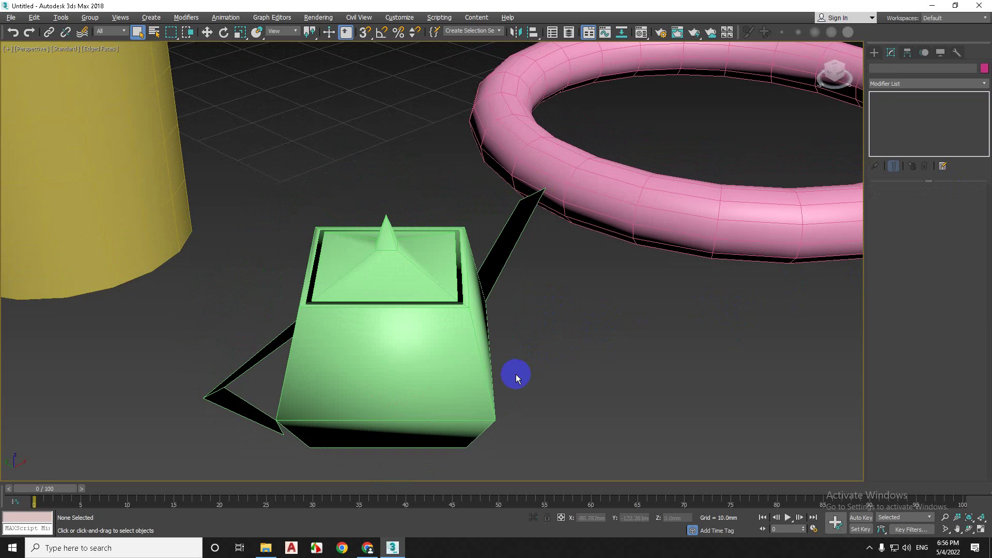
pyautogui.hotkey('ctrl', 'z')
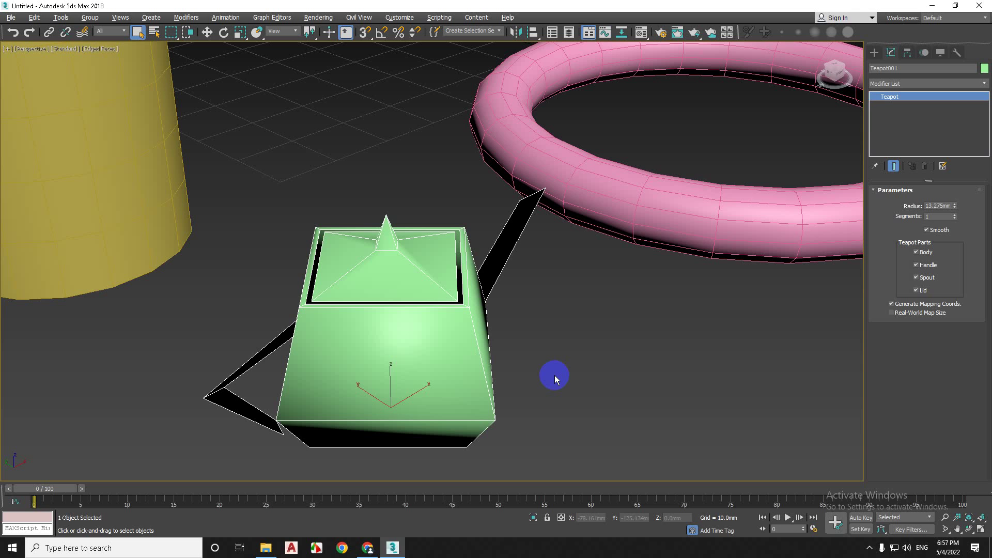
# Set the teapot's segments to 27 and turn off the edged faces display.
pyautogui.moveTo(955, 216)
pyautogui.mouseDown()
pyautogui.moveTo(950, 190)
pyautogui.moveTo(947, 204)
pyautogui.mouseUp()
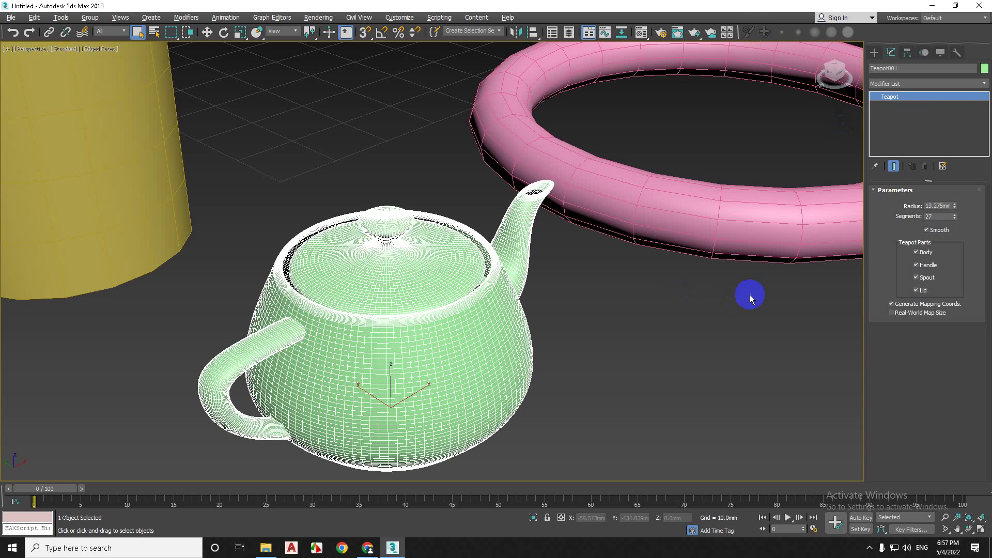
pyautogui.scroll(-3, 649, 302)
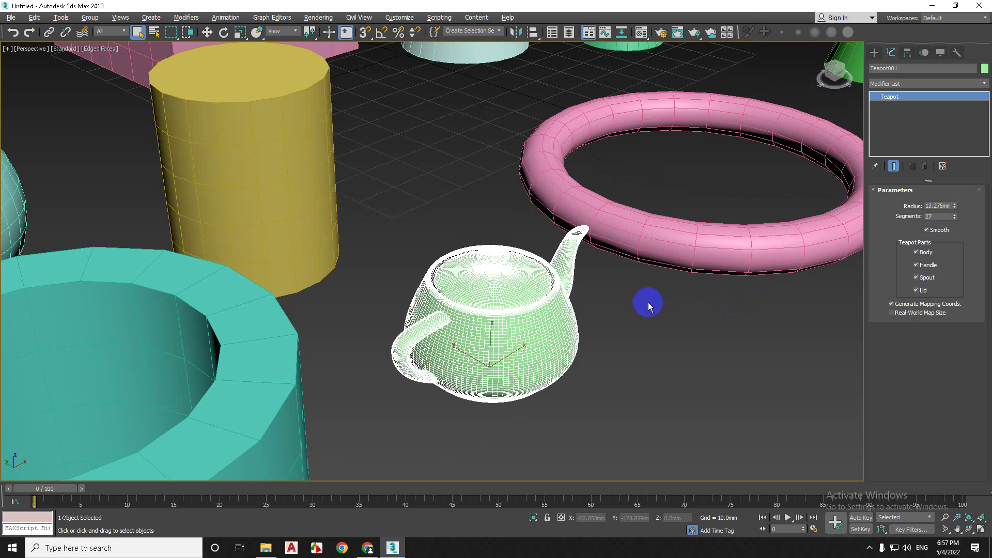
pyautogui.scroll(3, 648, 302)
pyautogui.press('F4')
pyautogui.scroll(1, 627, 305)
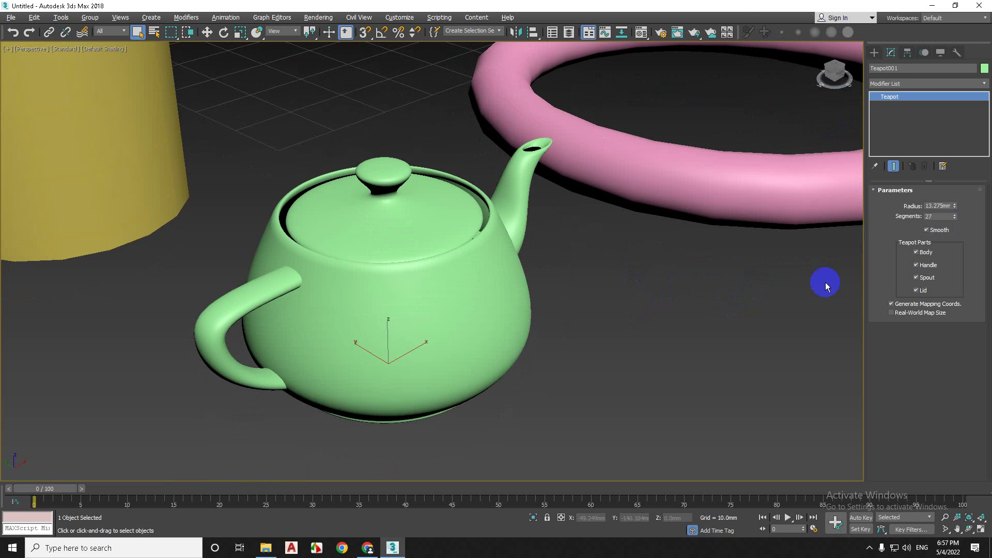
# Switch the teapot's spout part off and back on.
pyautogui.click(916, 278)
pyautogui.click(916, 277)
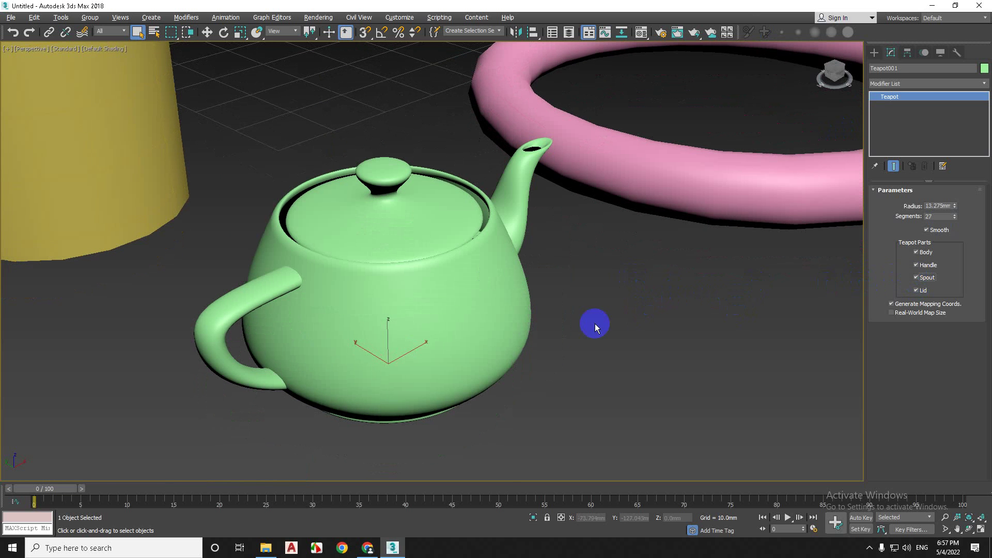
# Toggle the teapot's spout part on and off several times, leaving it off.
pyautogui.moveTo(461, 340); pyautogui.dragTo(472, 321, button='middle')
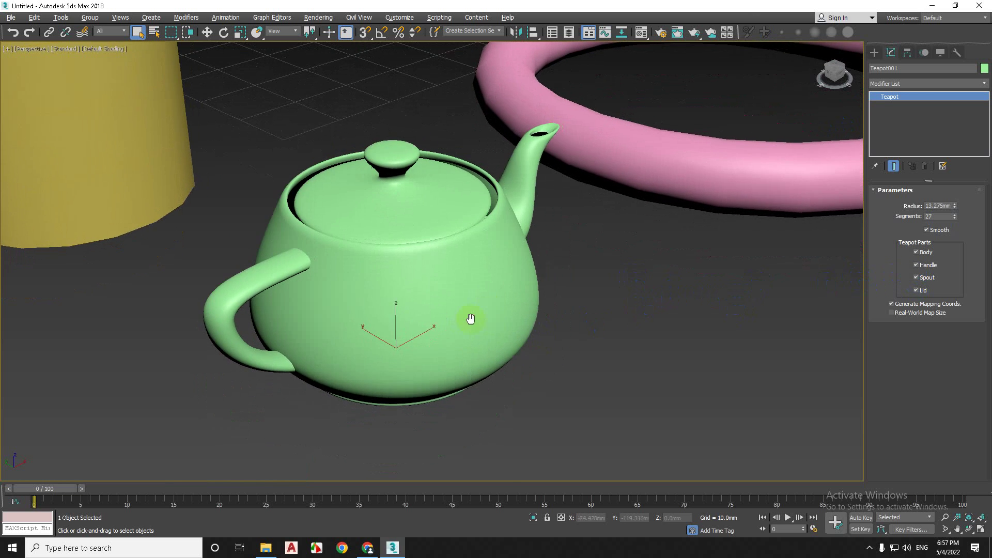
pyautogui.click(919, 279)
pyautogui.click(918, 279)
pyautogui.click(919, 279)
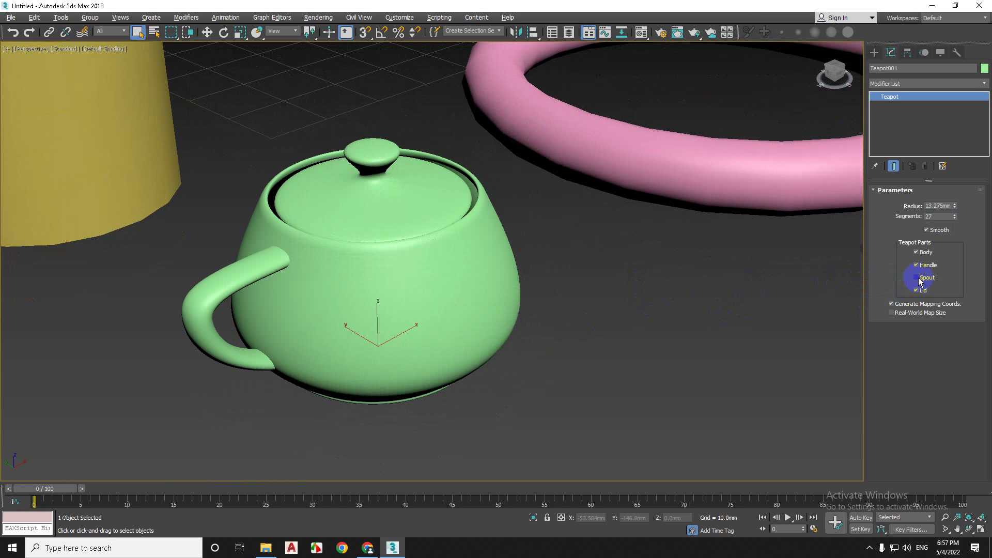
pyautogui.click(919, 279)
pyautogui.click(918, 279)
pyautogui.click(918, 279)
pyautogui.click(919, 279)
# Turn off the teapot's lid and handle parts so only its body is left.
pyautogui.click(918, 291)
pyautogui.click(918, 291)
pyautogui.click(918, 291)
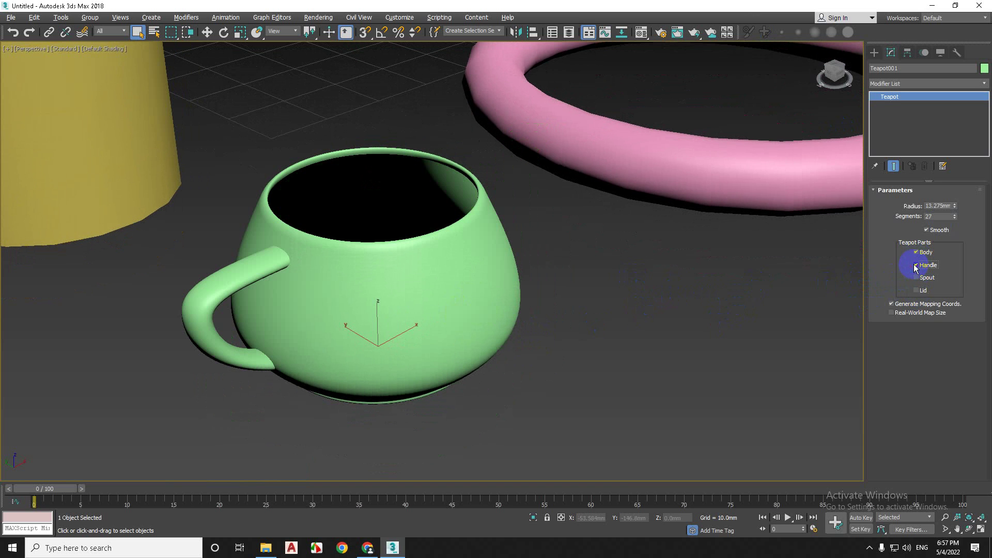
pyautogui.click(916, 265)
pyautogui.scroll(-5, 507, 271)
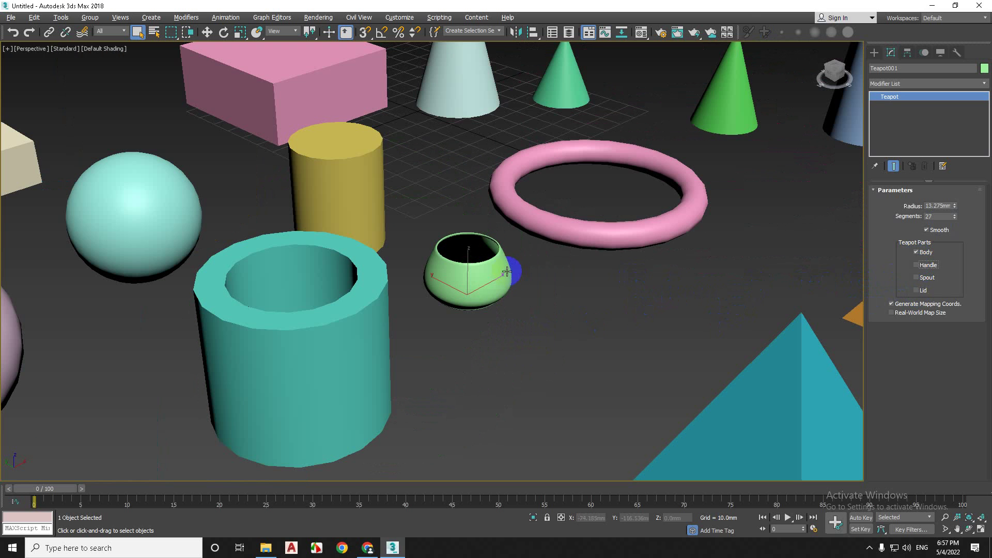
# Toggle the teapot's handle and leave it on, and turn its spout and lid back on.
pyautogui.click(917, 265)
pyautogui.click(918, 265)
pyautogui.click(917, 265)
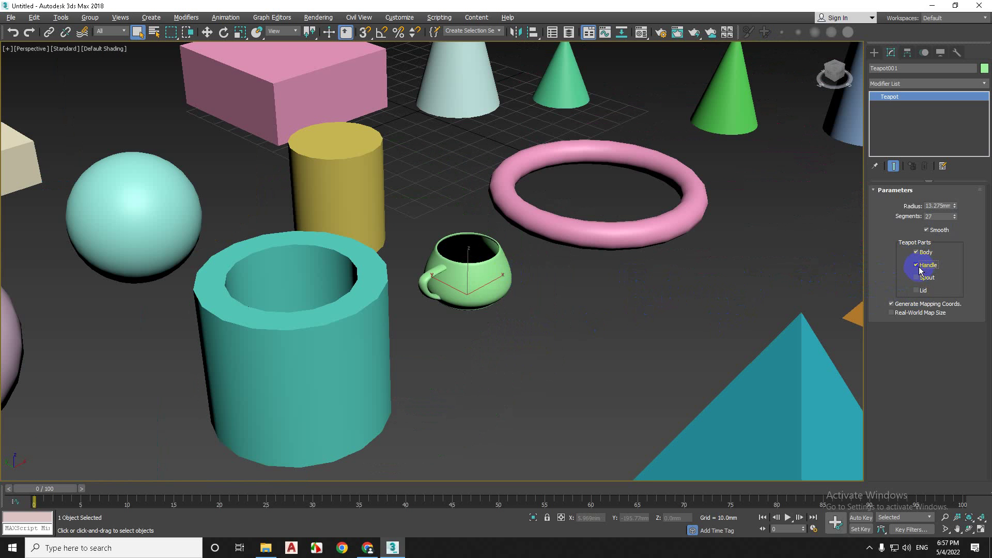
pyautogui.scroll(4, 480, 310)
pyautogui.click(917, 277)
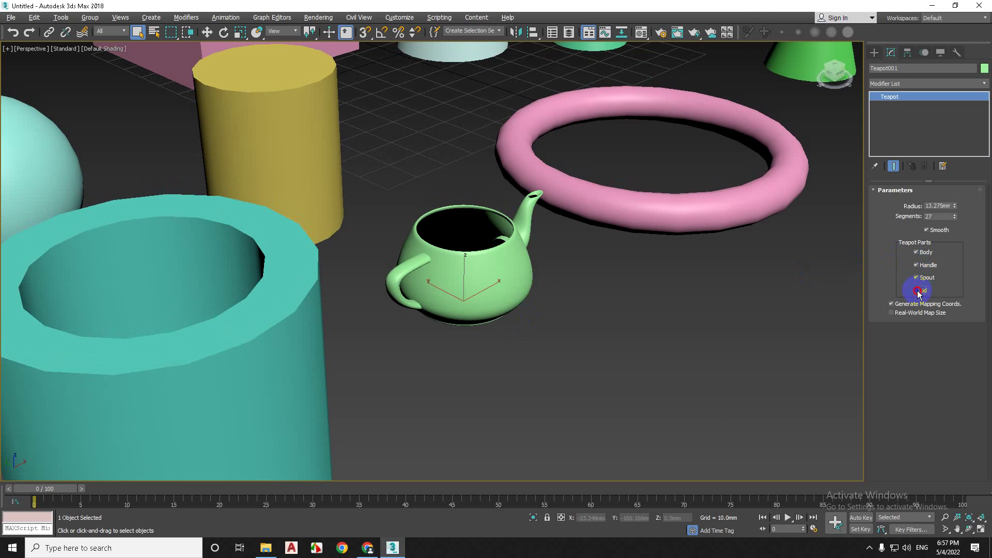
pyautogui.click(916, 290)
# Toggle the teapot's body part off and on several times, leaving it on.
pyautogui.click(917, 252)
pyautogui.moveTo(479, 342); pyautogui.dragTo(478, 293, button='middle')
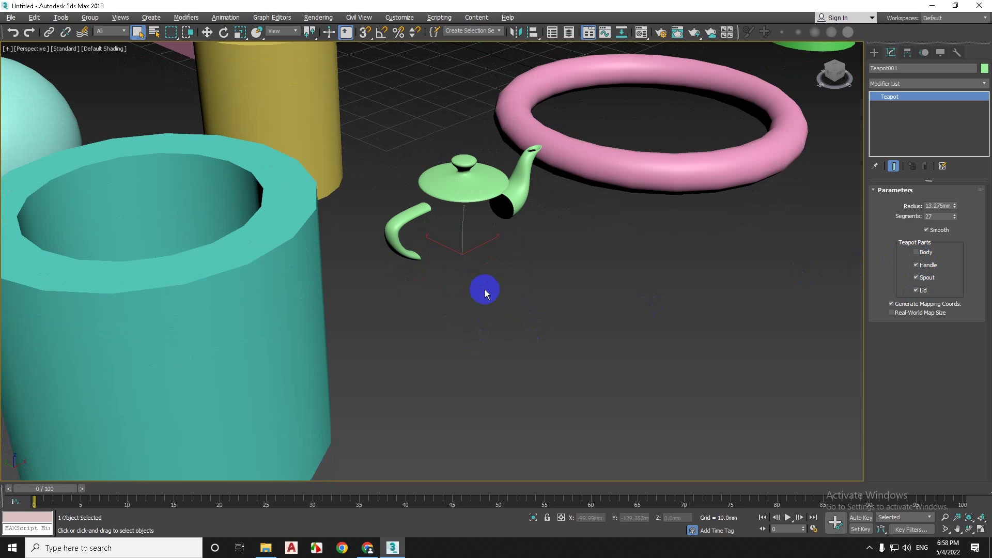
pyautogui.click(930, 252)
pyautogui.click(930, 253)
pyautogui.click(930, 252)
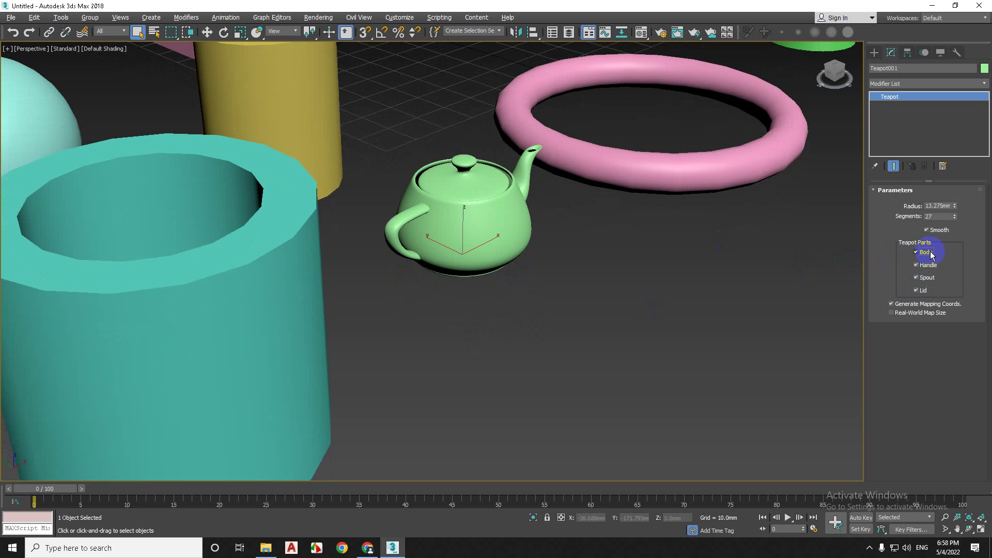
pyautogui.click(930, 252)
pyautogui.click(929, 253)
# Select the pink box and set its length to 74.565 mm and its width to 58.71 mm.
pyautogui.moveTo(677, 279); pyautogui.dragTo(677, 306, button='middle')
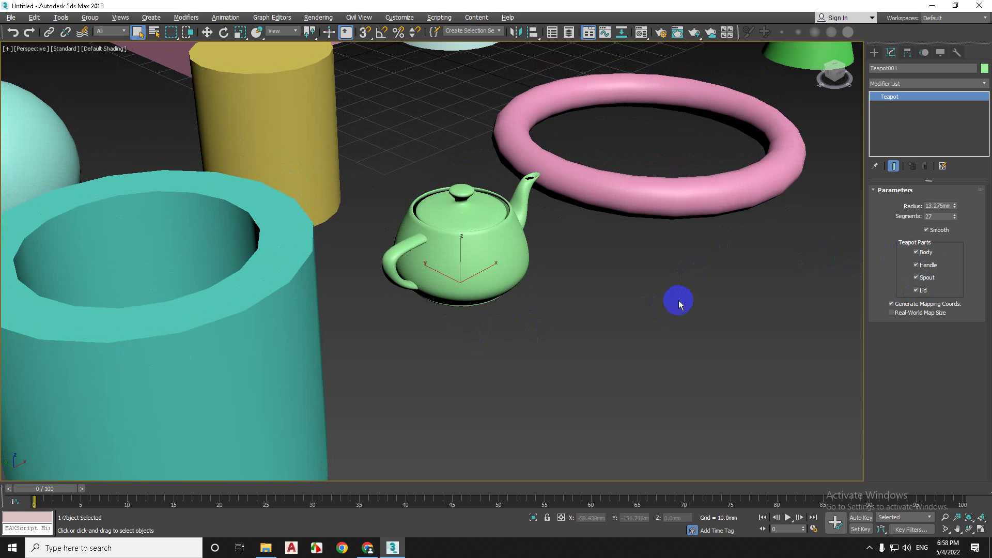
pyautogui.scroll(-6, 674, 297)
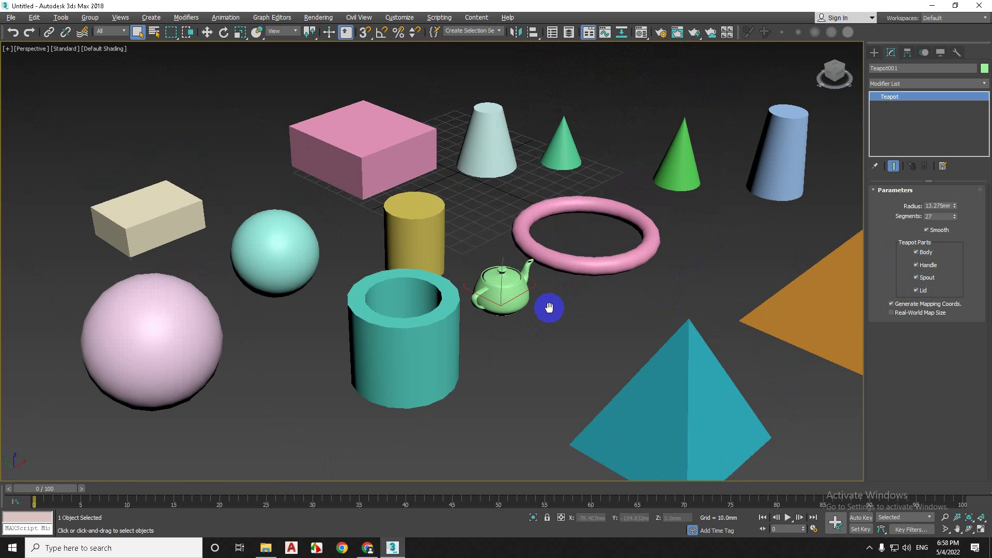
pyautogui.moveTo(651, 265); pyautogui.dragTo(567, 306, button='middle')
pyautogui.click(424, 181)
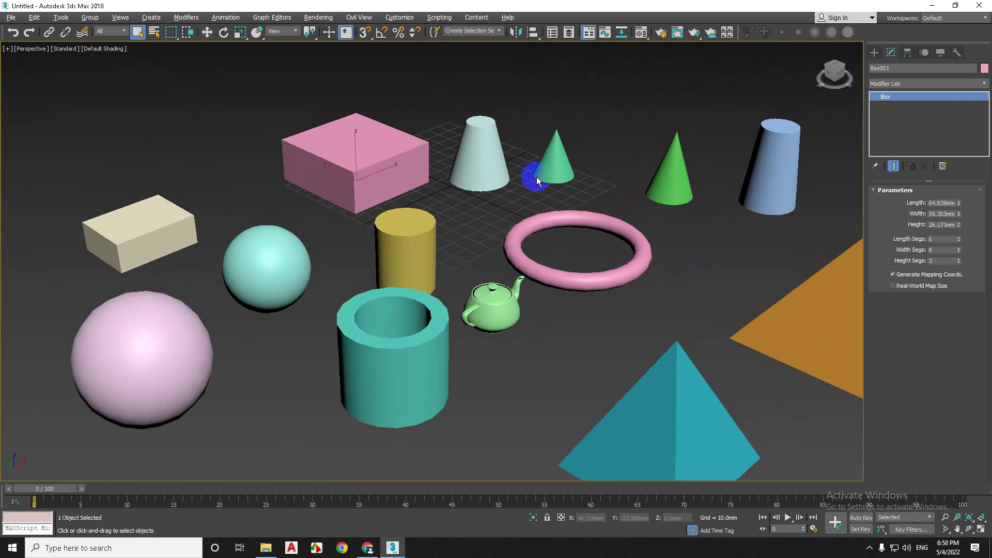
pyautogui.moveTo(959, 203); pyautogui.dragTo(956, 223)
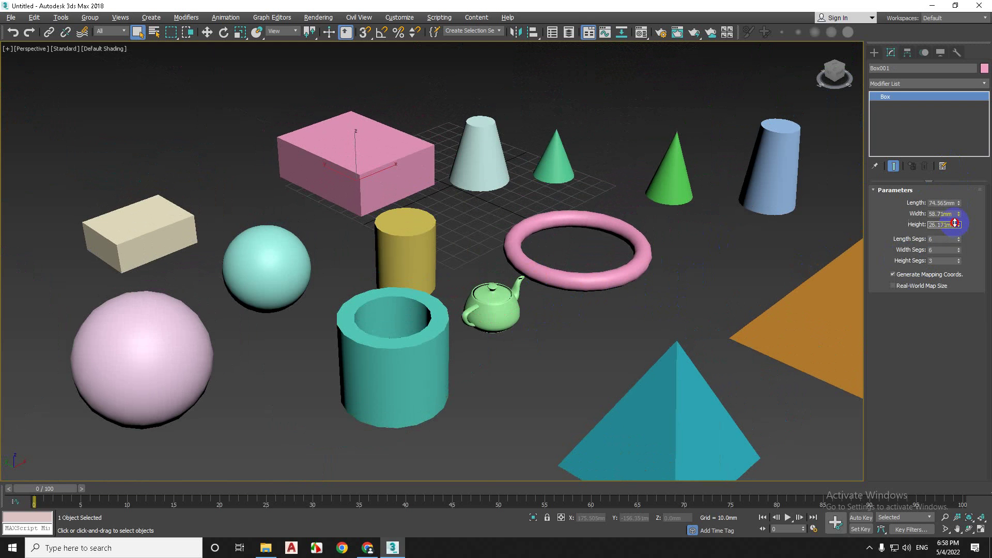
# Set the pale truncated cone's radius 1 to 15.869 mm, radius 2 to 7.638 mm and height to 29.981 mm.
pyautogui.moveTo(411, 174); pyautogui.dragTo(423, 205, button='middle')
pyautogui.scroll(3, 423, 205)
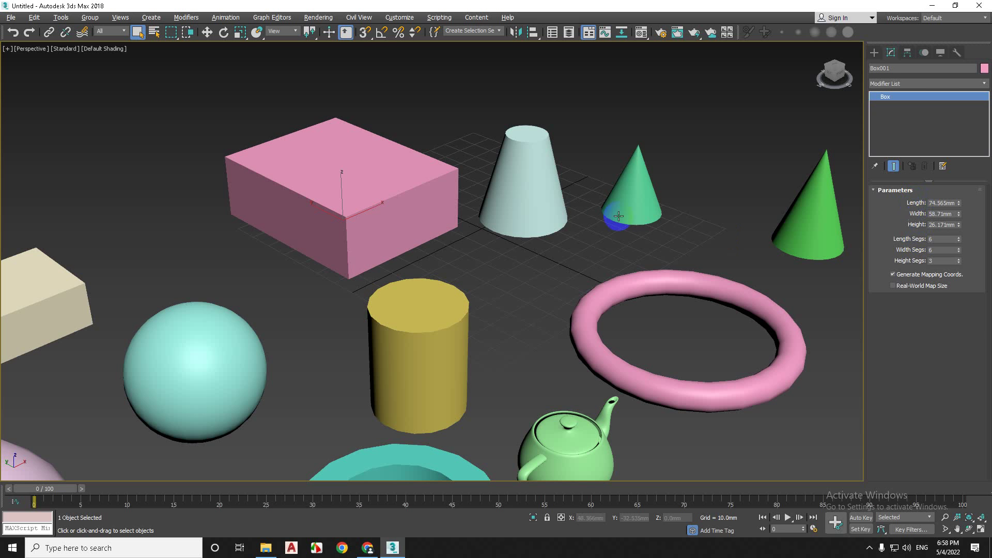
pyautogui.click(552, 200)
pyautogui.moveTo(965, 203); pyautogui.dragTo(967, 242)
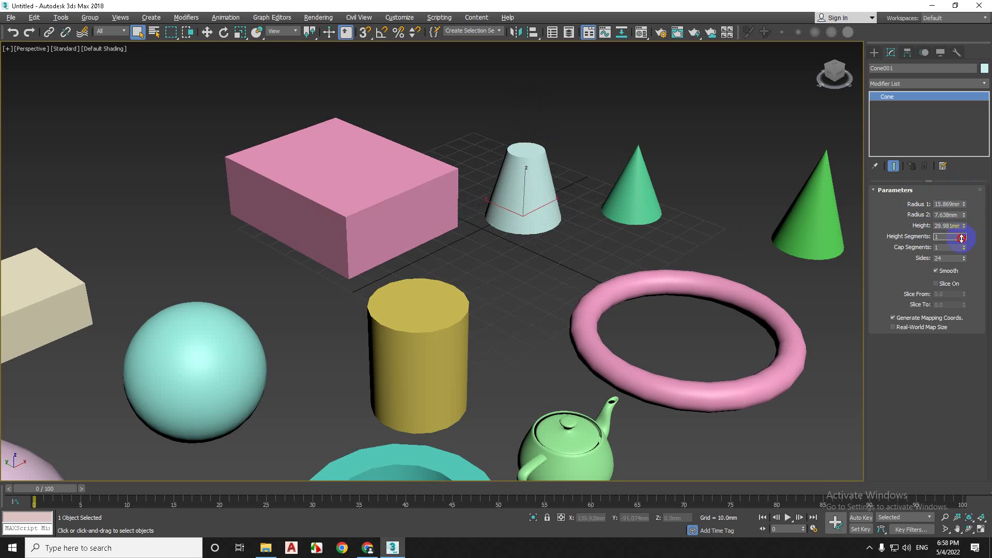
# Show edged faces and set the truncated cone's height segments to 13, cap segments to 8 and sides to 27.
pyautogui.rightClick(965, 236)
pyautogui.press('F4')
pyautogui.scroll(3, 698, 261)
pyautogui.scroll(-3, 533, 249)
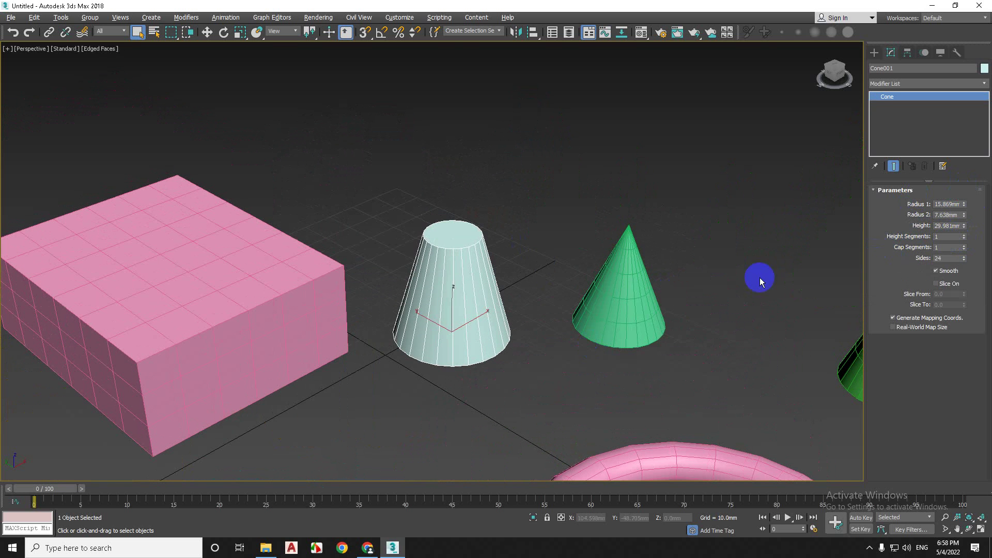
pyautogui.moveTo(965, 236)
pyautogui.mouseDown()
pyautogui.moveTo(961, 226)
pyautogui.moveTo(967, 257)
pyautogui.moveTo(962, 248)
pyautogui.mouseUp()
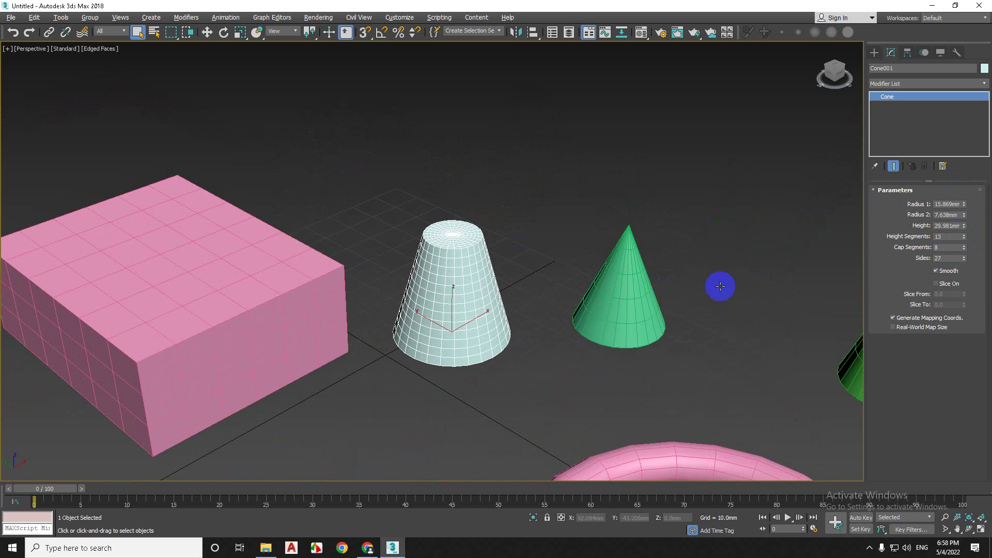
# Select the small green cone beside the truncated cone and reduce its height segments to 1.
pyautogui.click(614, 302)
pyautogui.moveTo(613, 302); pyautogui.dragTo(598, 226, button='middle')
pyautogui.moveTo(957, 226)
pyautogui.mouseDown()
pyautogui.moveTo(964, 195)
pyautogui.moveTo(960, 236)
pyautogui.mouseUp()
# Select the teal tube and reduce its number of sides to 3.
pyautogui.scroll(-5, 598, 248)
pyautogui.scroll(2, 676, 265)
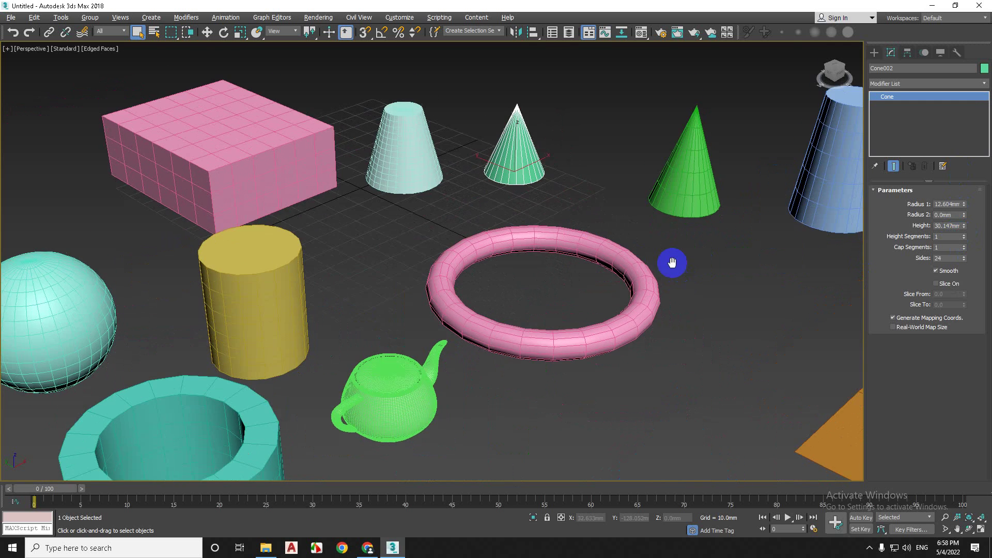
pyautogui.scroll(-2, 470, 344)
pyautogui.moveTo(470, 343); pyautogui.dragTo(412, 309, button='middle')
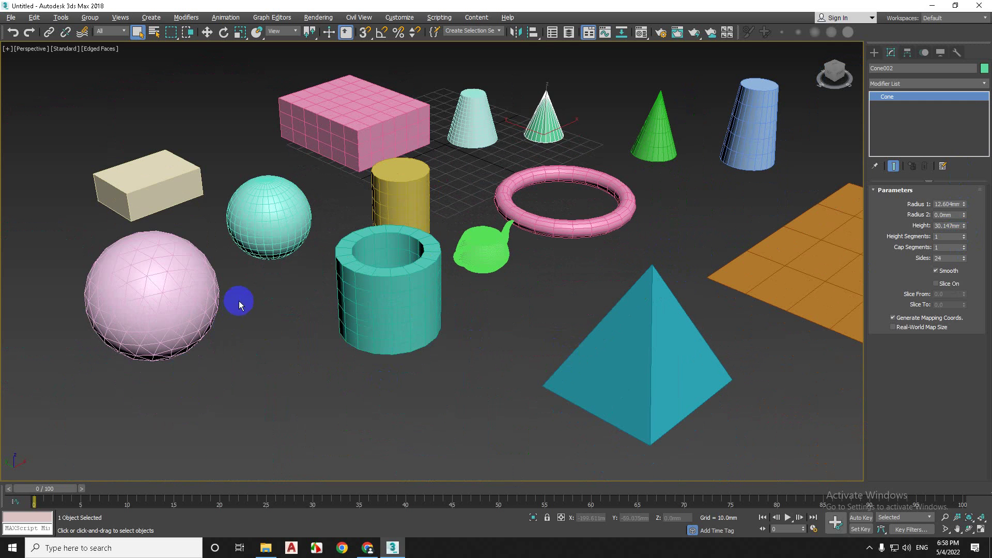
pyautogui.click(368, 301)
pyautogui.moveTo(965, 242); pyautogui.dragTo(957, 317)
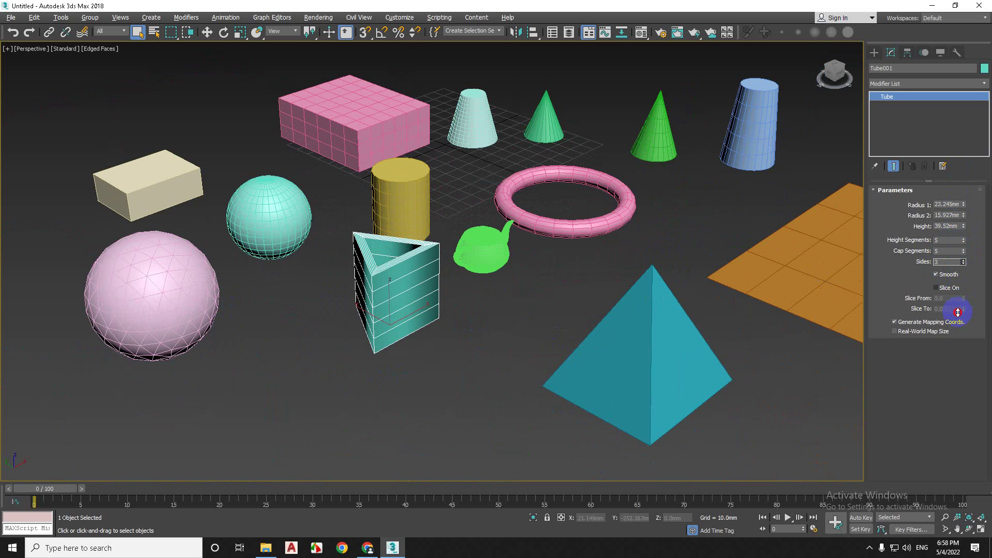
pyautogui.scroll(3, 535, 306)
pyautogui.moveTo(388, 326); pyautogui.dragTo(456, 326, button='middle')
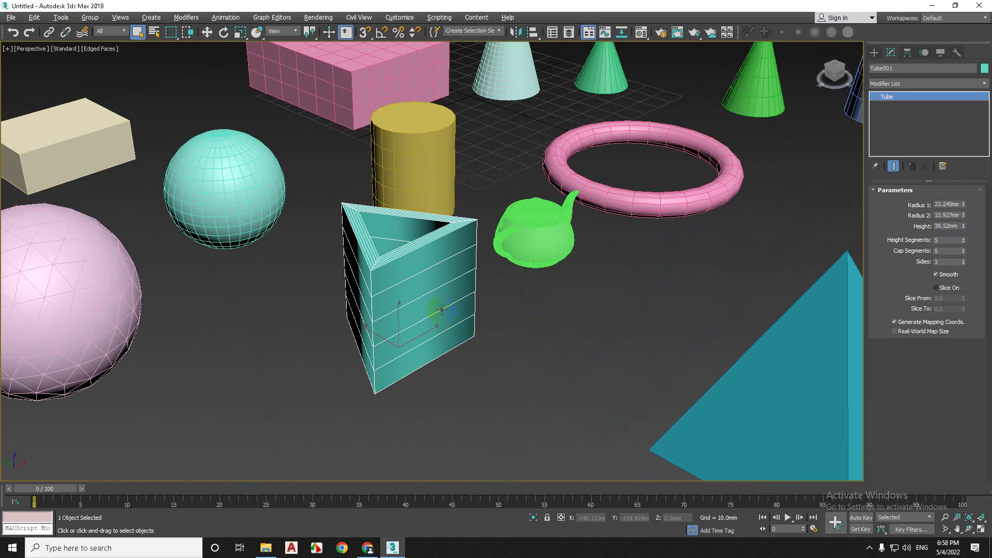
# Raise the tube's sides one at a time from the triangular shape, up to 93 sides.
pyautogui.click(963, 260)
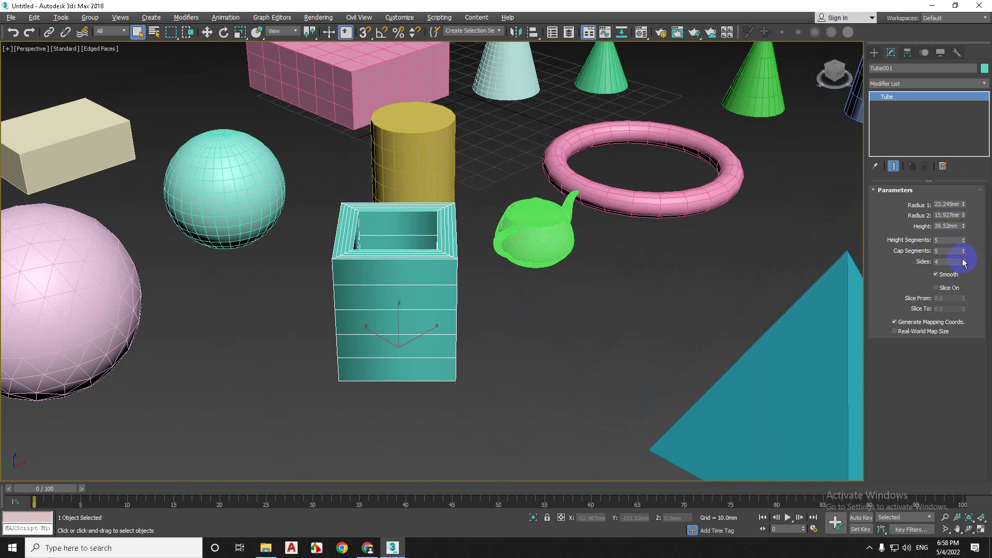
pyautogui.click(964, 260)
pyautogui.click(963, 260)
pyautogui.moveTo(963, 262); pyautogui.dragTo(964, 216)
# Deselect and reselect the tube, turn off the edged faces display and view all the primitives together.
pyautogui.click(567, 334)
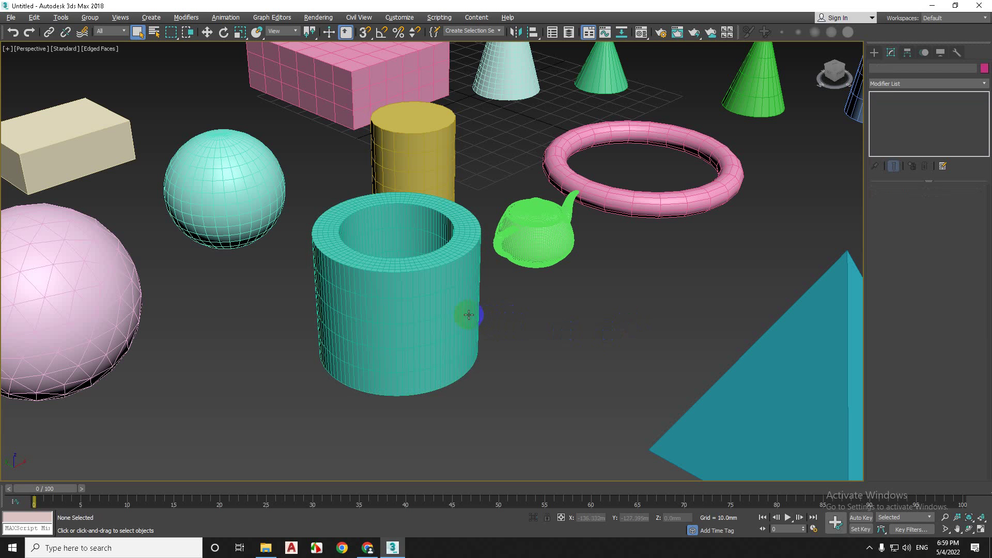
pyautogui.click(435, 269)
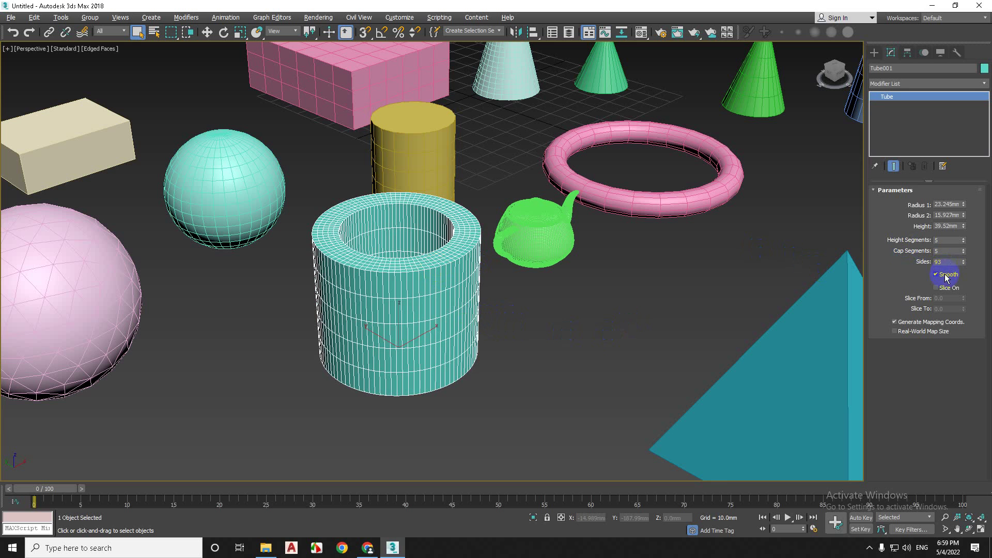
pyautogui.scroll(-5, 569, 350)
pyautogui.moveTo(537, 355); pyautogui.dragTo(531, 346, button='middle')
pyautogui.press('F4')
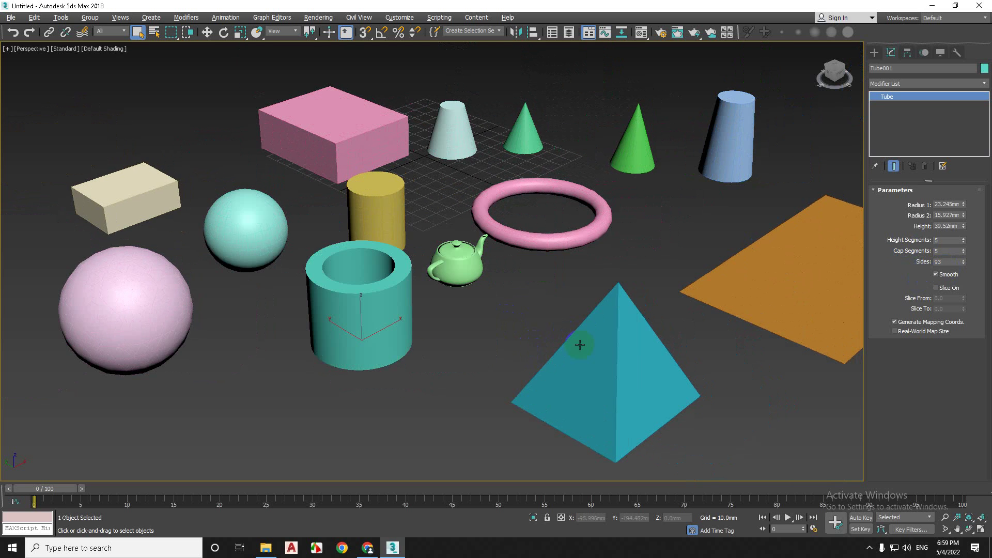
pyautogui.moveTo(656, 347); pyautogui.dragTo(560, 349, button='middle')
pyautogui.scroll(-3, 574, 338)
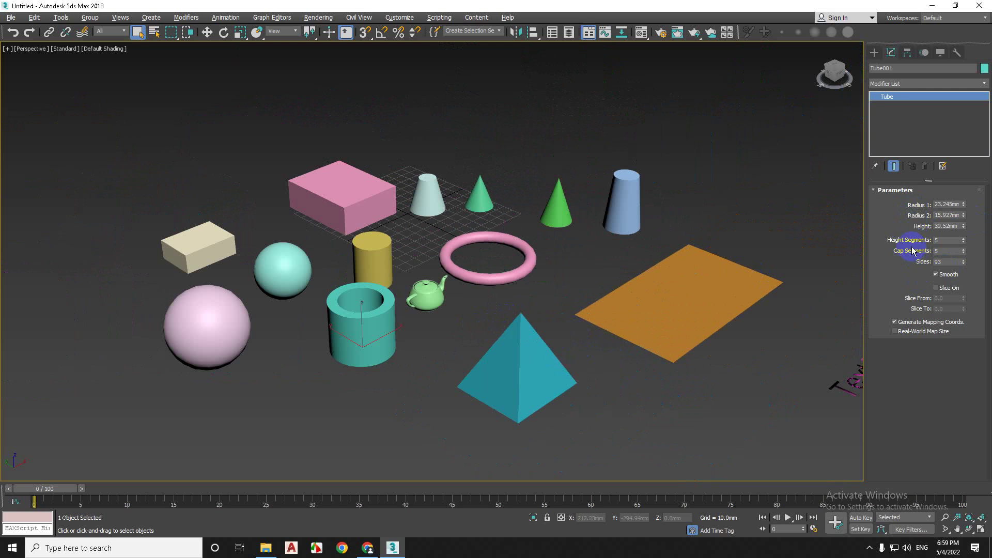
pyautogui.moveTo(691, 319); pyautogui.dragTo(669, 325, button='middle')
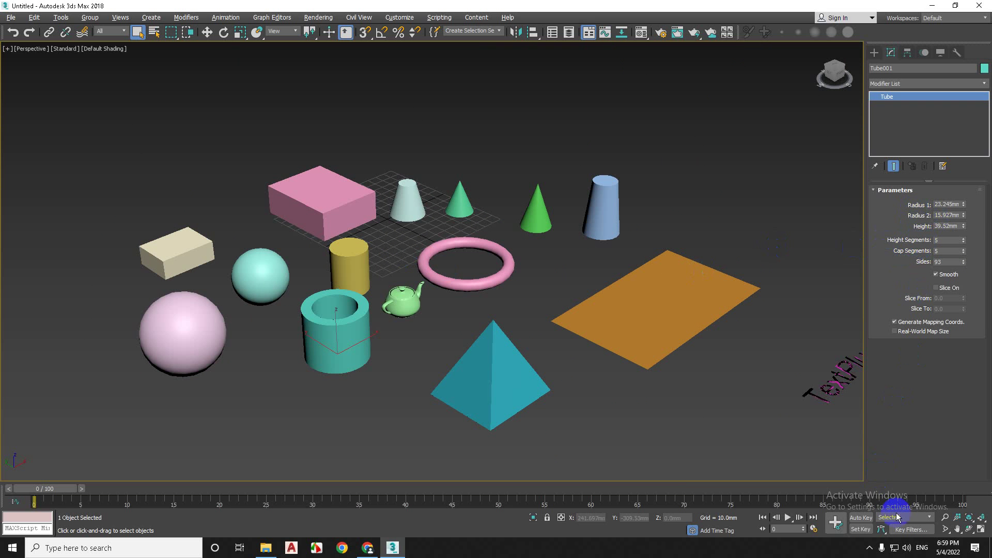
# Switch to the NetSupport School console running in the background.
pyautogui.click(870, 548)
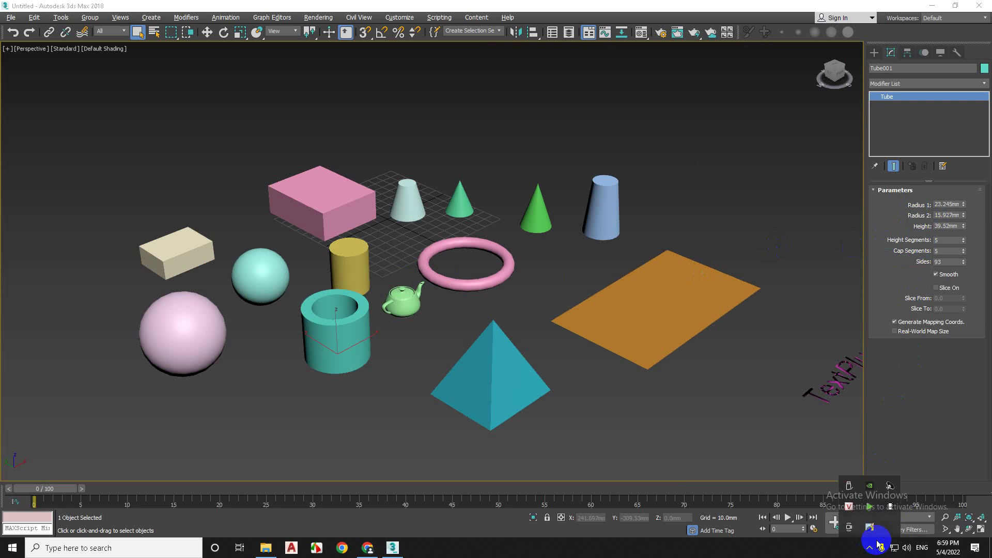
pyautogui.rightClick(879, 512)
pyautogui.click(892, 443)
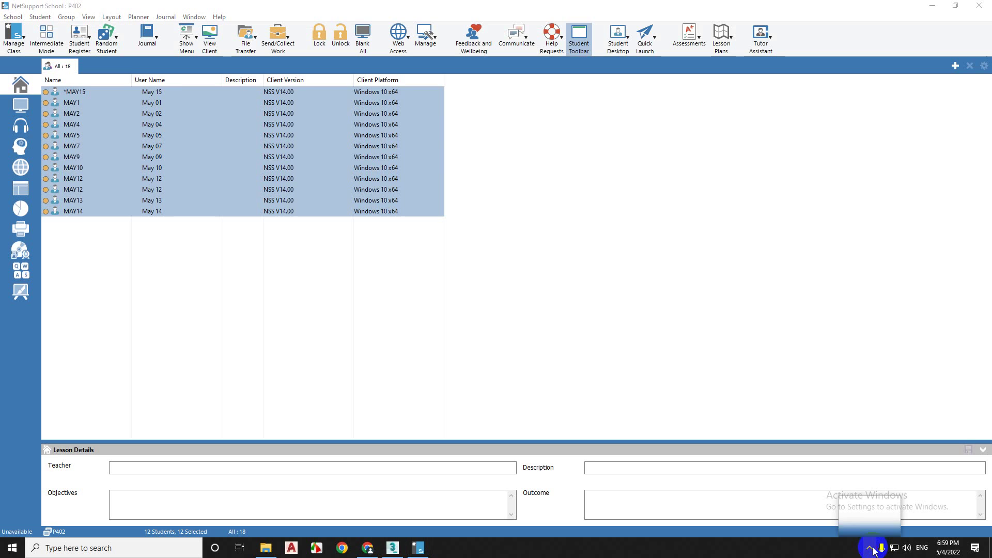